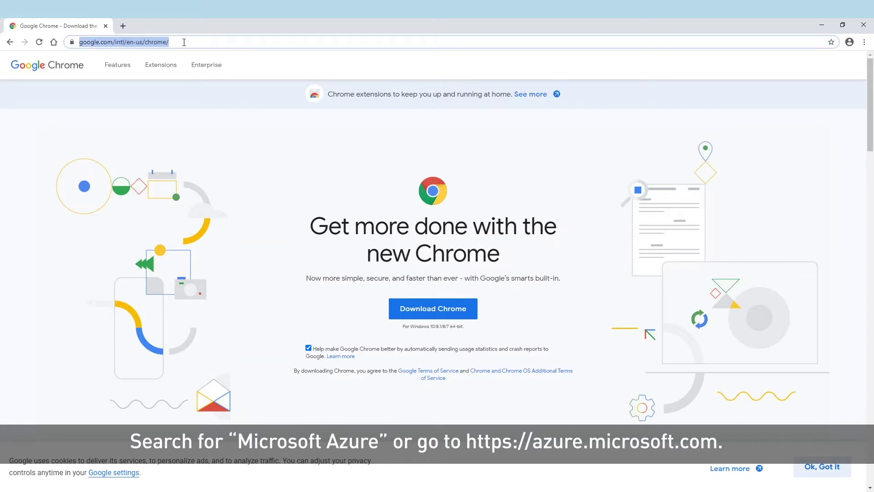
# Navigate Chrome to azure.microsoft.com by accepting the address-bar autocomplete for 'az'.
pyautogui.press('BackSpace')
pyautogui.write('azure.microsoft.com')
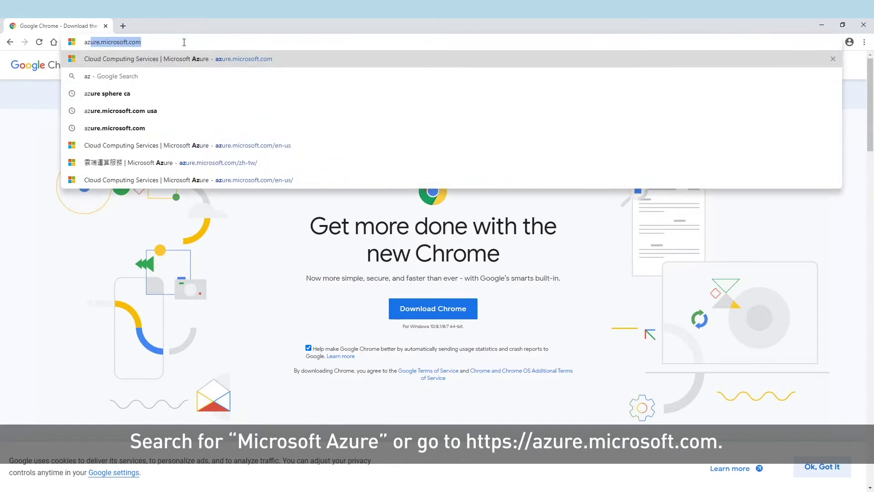
pyautogui.press('Right')
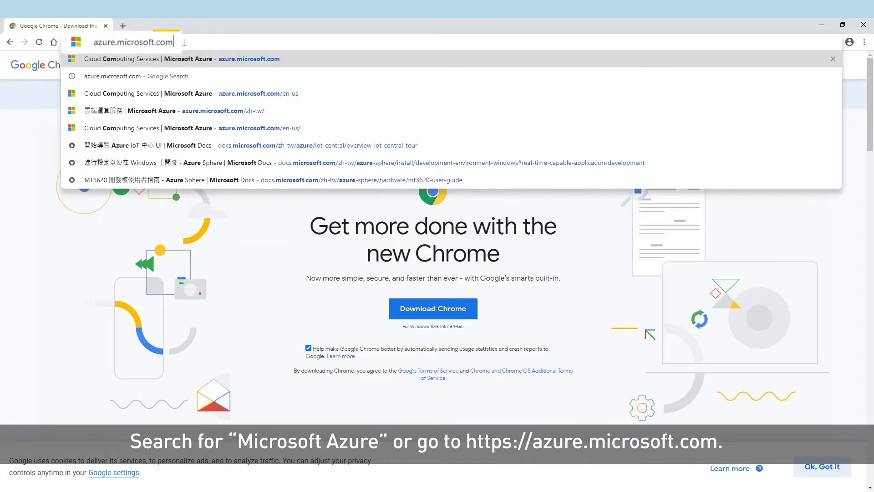
pyautogui.press('Return')
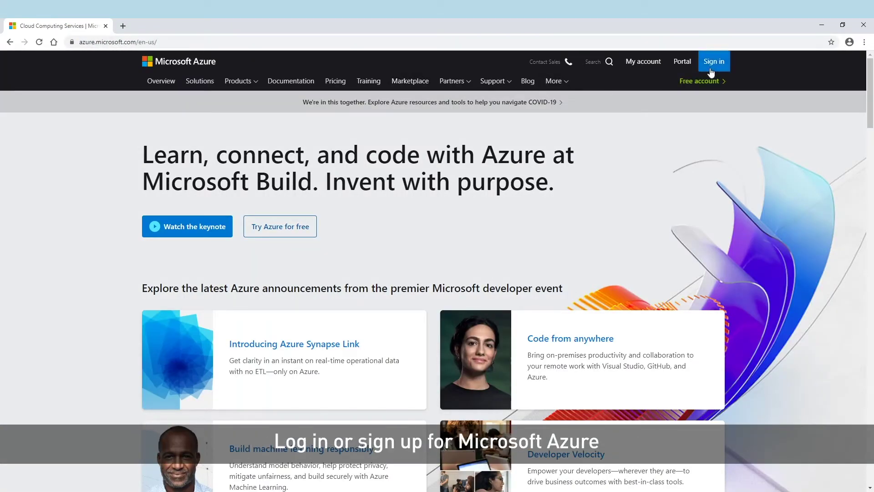
# Sign in to Azure with a different account, re-entering the account password.
pyautogui.click(687, 78)
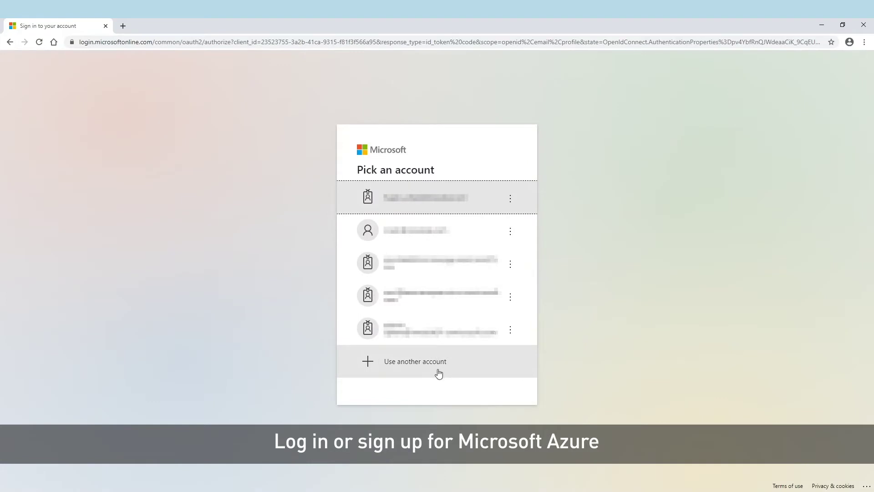
pyautogui.click(438, 374)
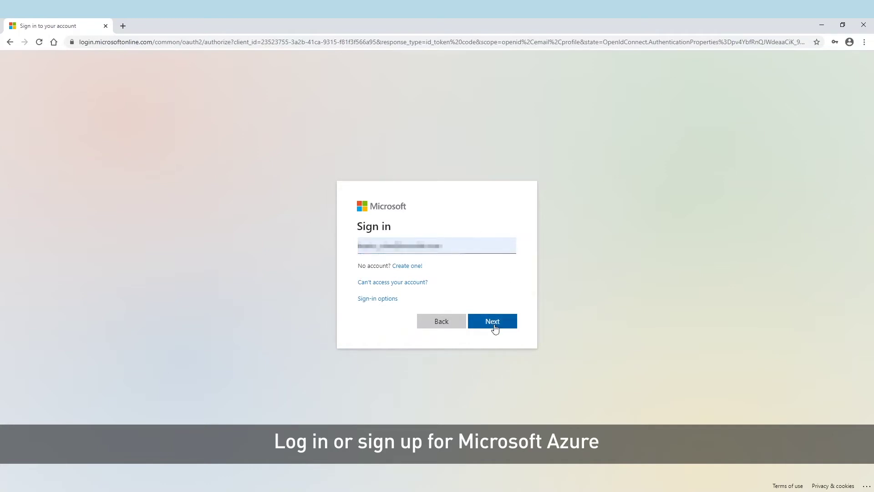
pyautogui.click(495, 327)
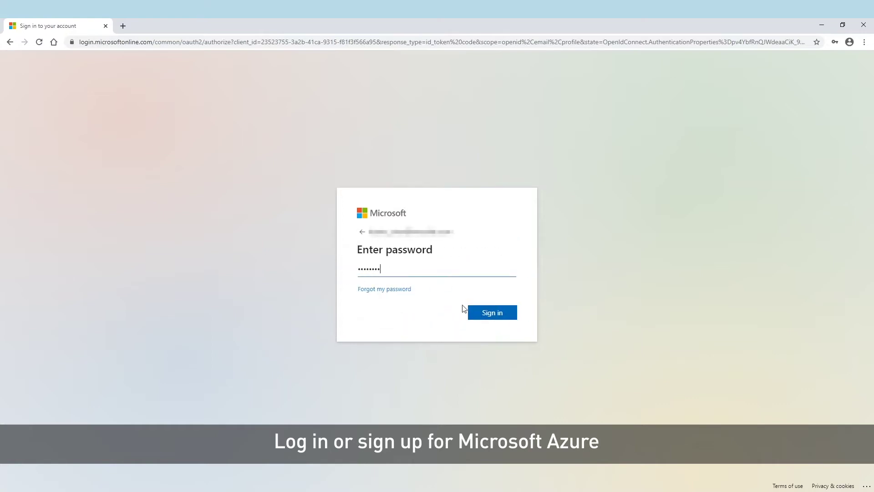
pyautogui.moveTo(379, 269); pyautogui.dragTo(337, 272)
pyautogui.press('BackSpace')
pyautogui.write('****')
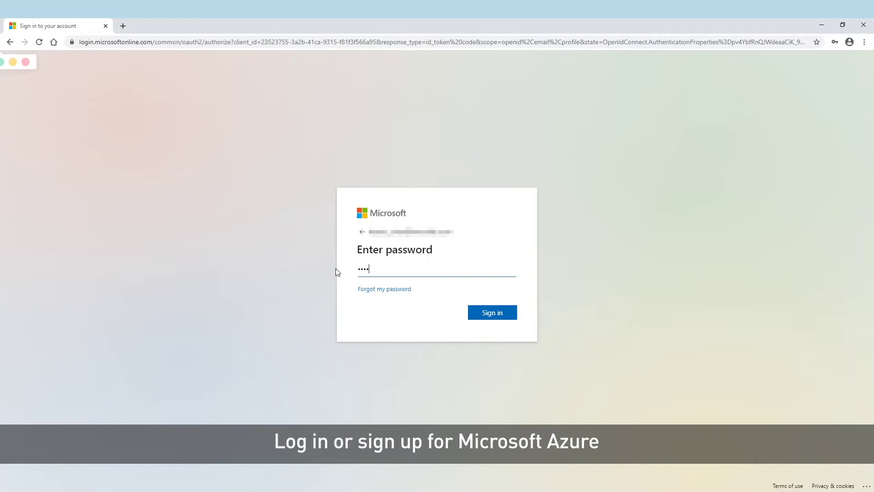
pyautogui.write('****')
pyautogui.click(492, 317)
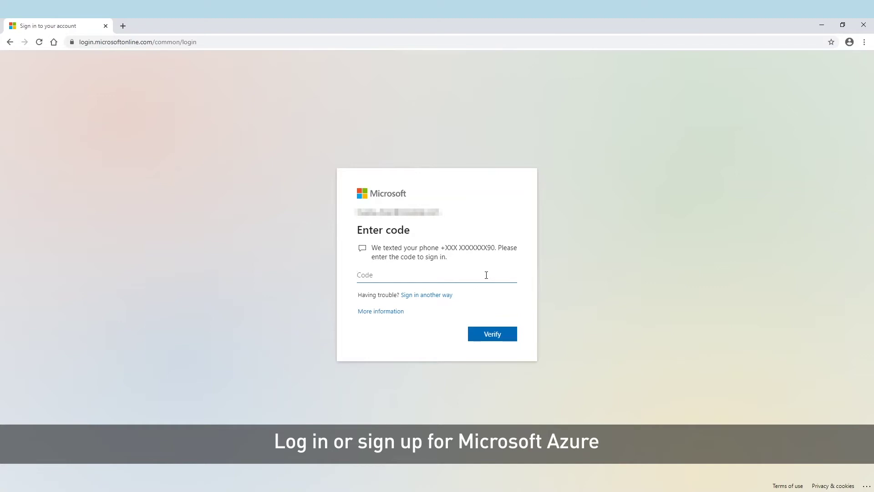
# Enter the texted verification code and choose to stay signed in.
pyautogui.write('123456')
pyautogui.click(499, 337)
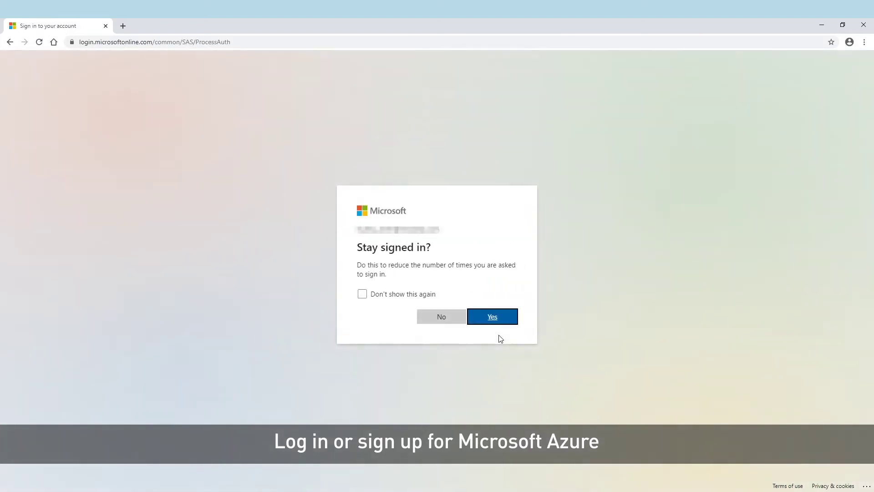
pyautogui.click(497, 318)
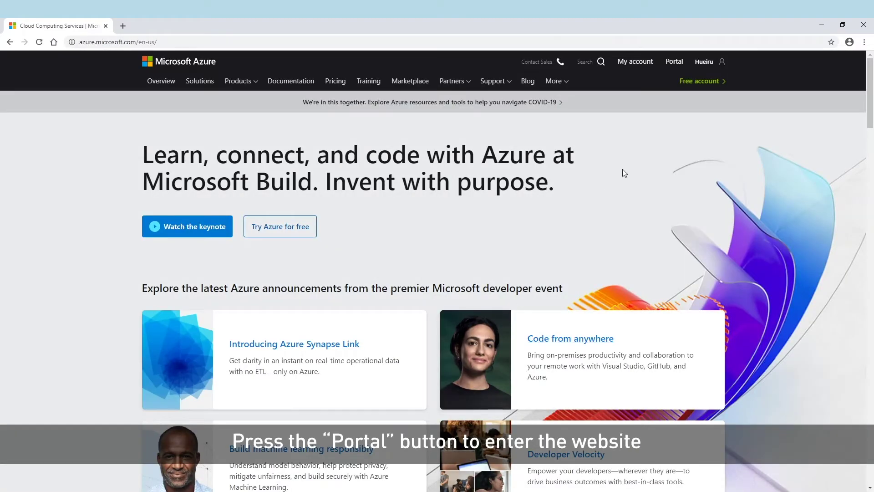
# Go to the Azure portal and bring up the Resource groups list.
pyautogui.click(675, 62)
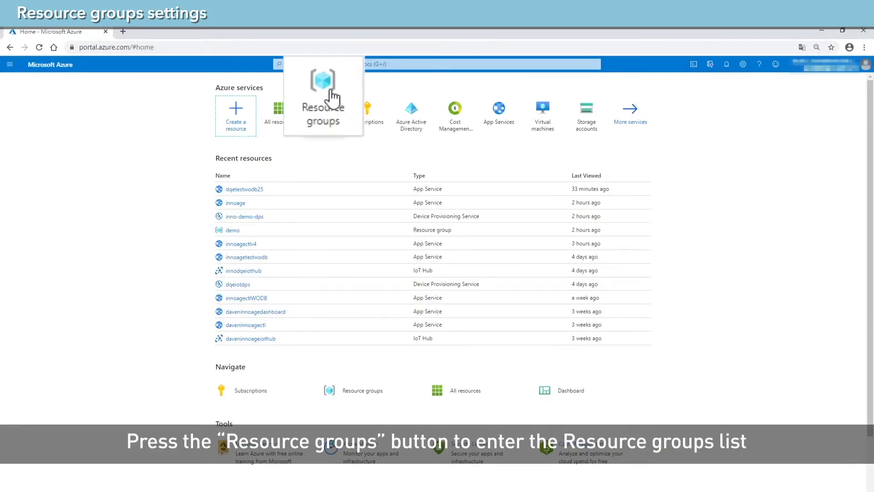
pyautogui.moveTo(327, 115)
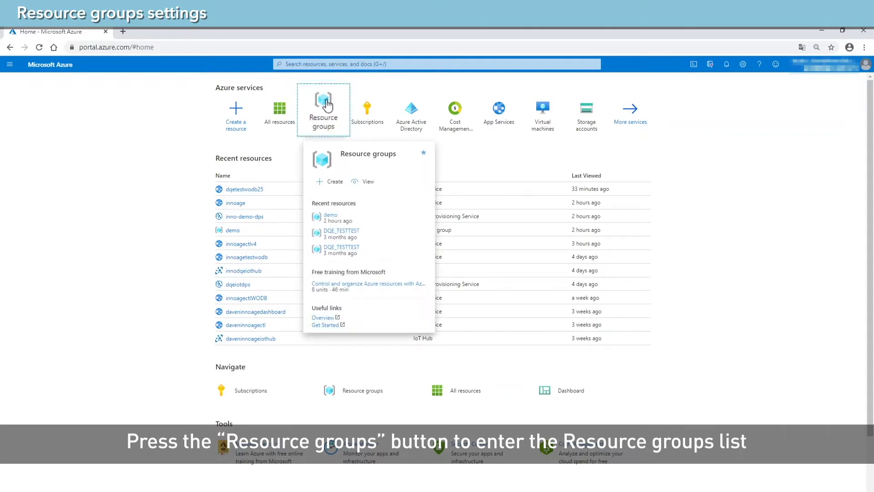
pyautogui.click(326, 112)
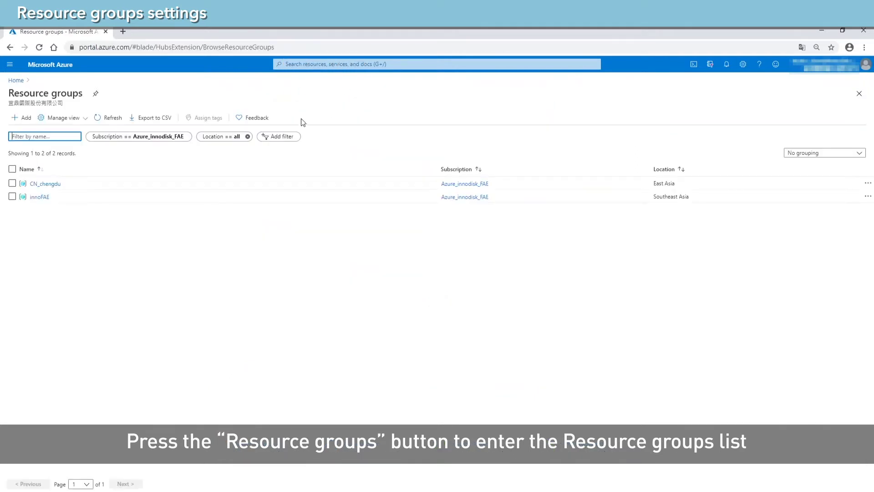
# Filter the list to the Azure_innodisk_IPA subscription, excluding Azure_innodisk_FAE.
pyautogui.click(118, 138)
pyautogui.click(141, 215)
pyautogui.click(141, 178)
pyautogui.click(110, 258)
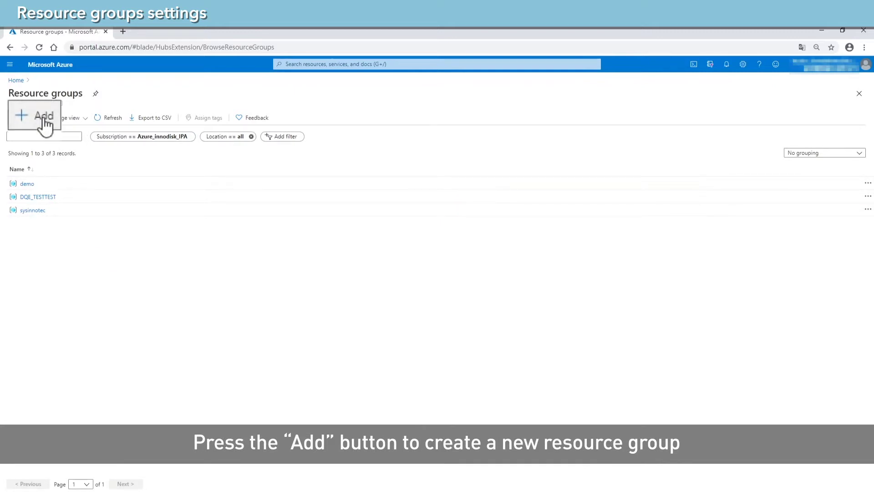
# Create resource group innodisk-video-demo in East US, then return to the portal home.
pyautogui.click(25, 119)
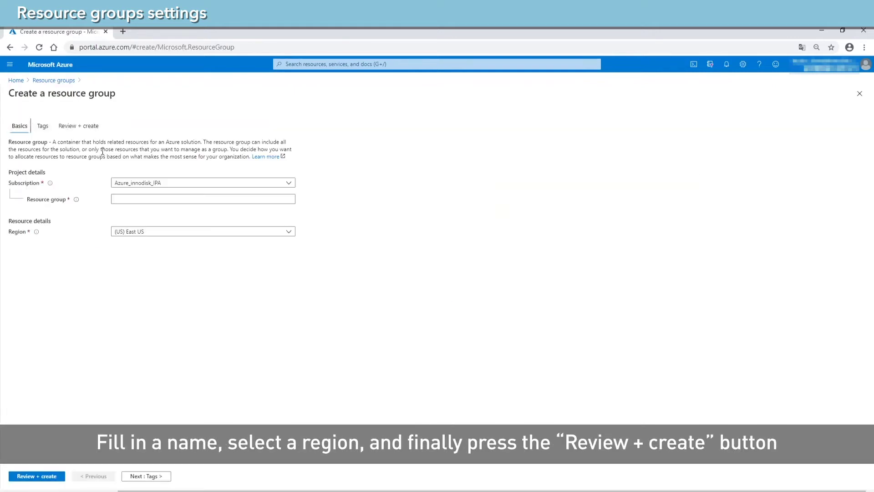
pyautogui.click(172, 200)
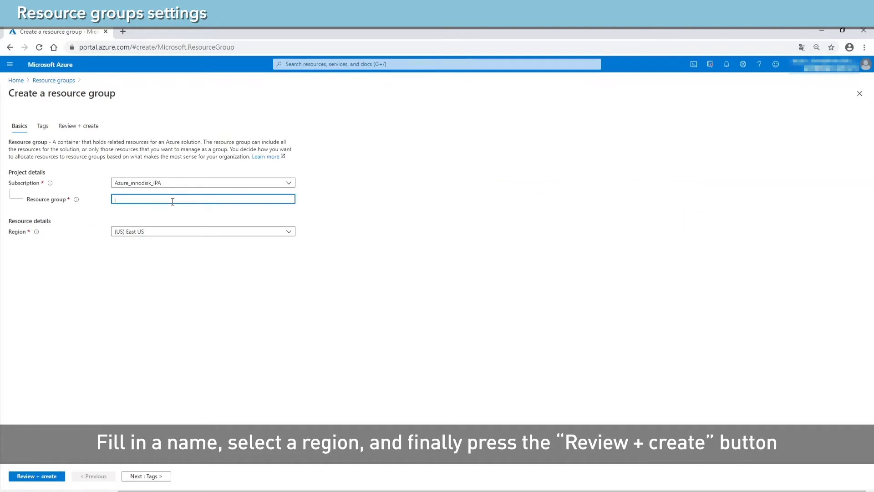
pyautogui.write('inno')
pyautogui.write('disk-video-demo')
pyautogui.click(56, 476)
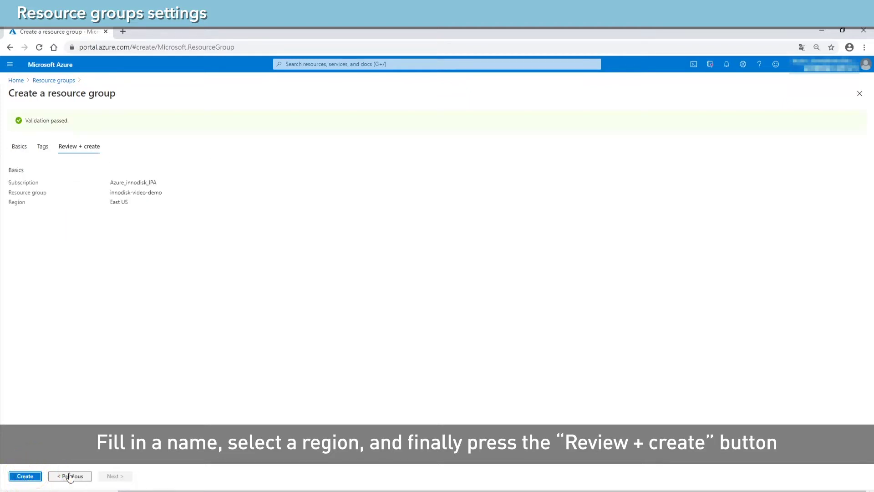
pyautogui.click(33, 479)
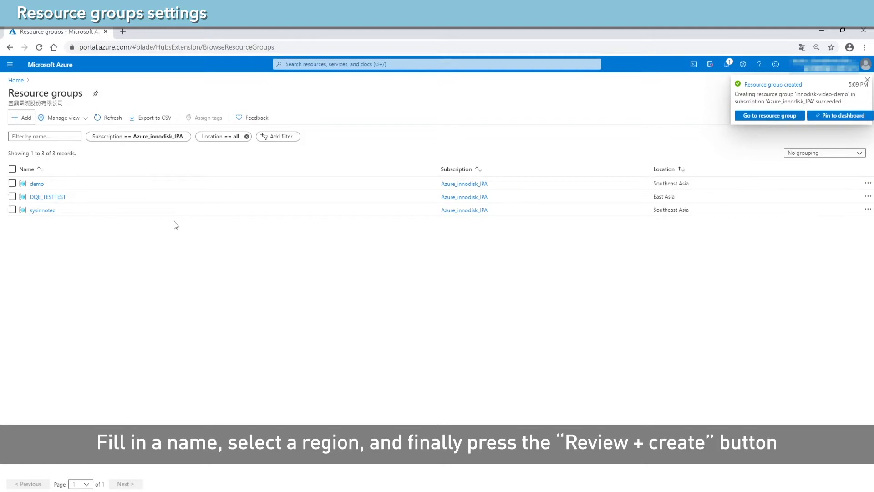
pyautogui.click(16, 80)
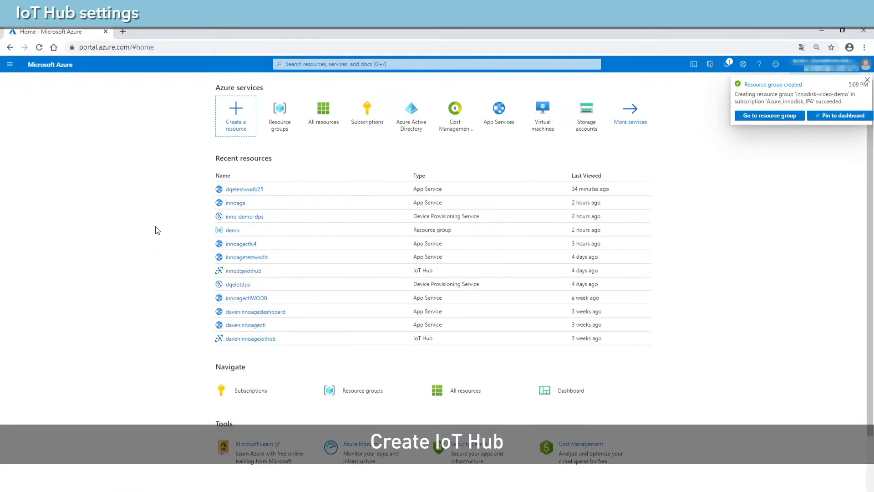
# Search the Marketplace for 'iot' and begin creating a new IoT Hub.
pyautogui.click(240, 115)
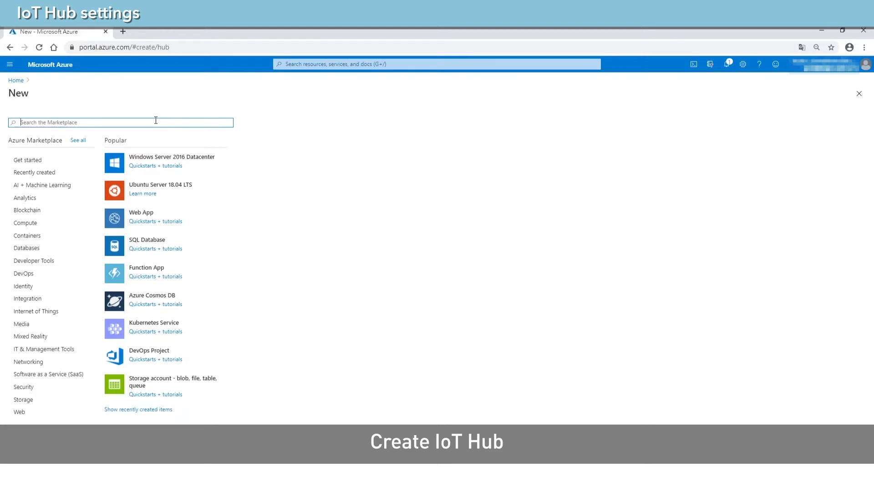
pyautogui.write('iot')
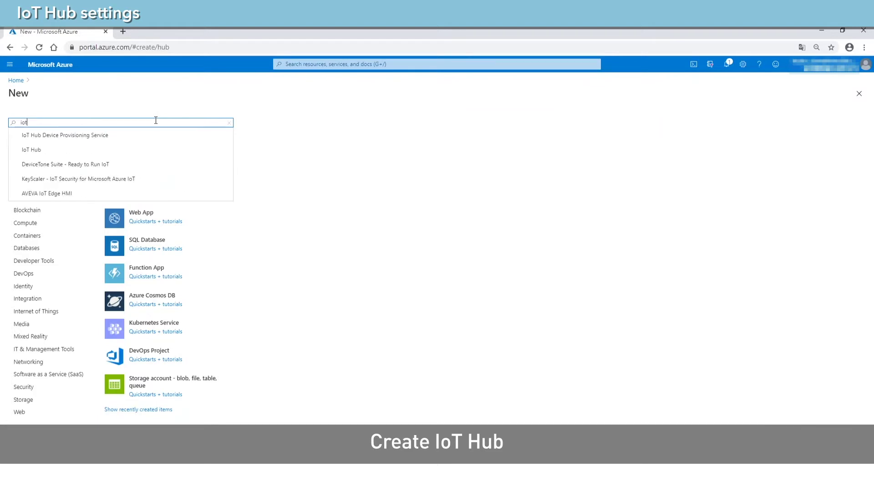
pyautogui.click(58, 143)
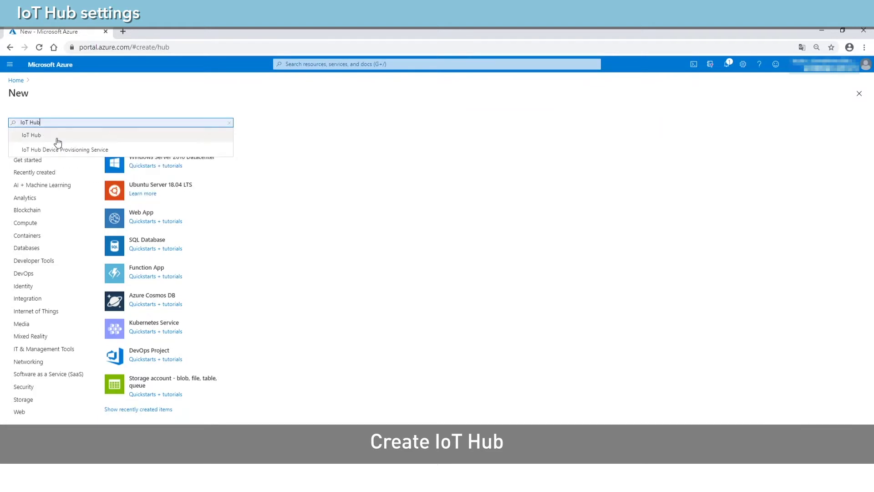
pyautogui.click(89, 136)
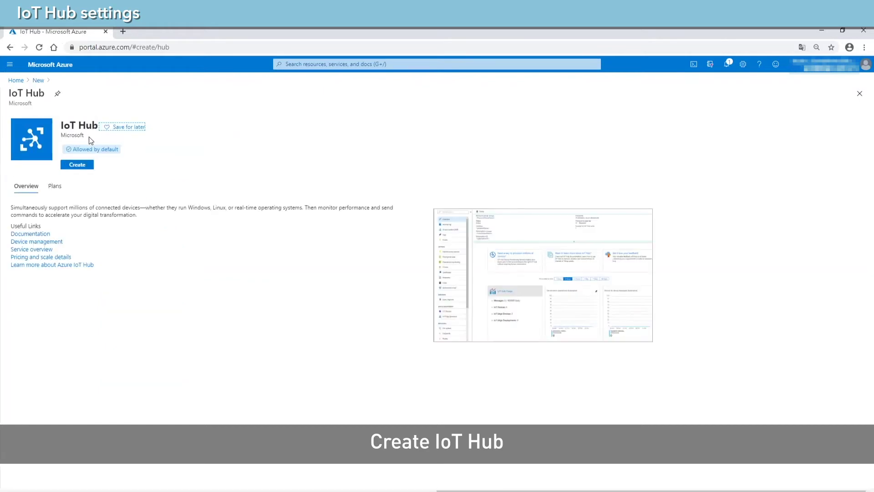
pyautogui.click(79, 166)
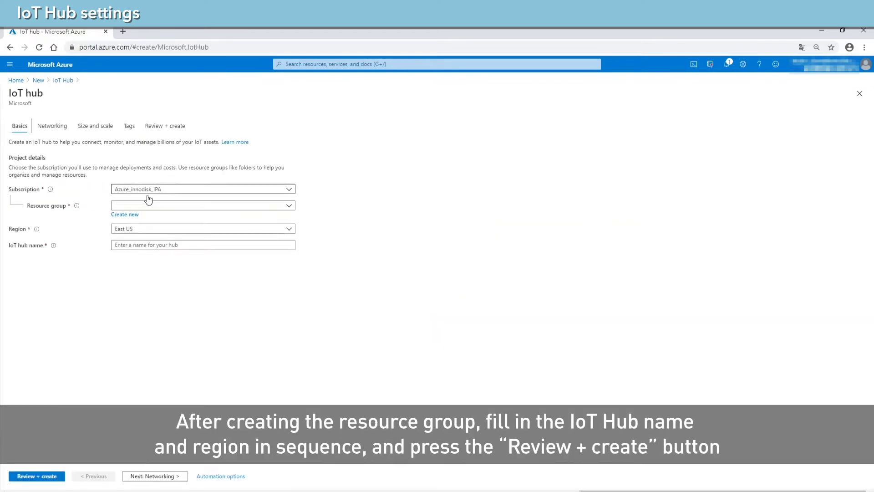
# Place the IoT hub in resource group innodisk-video-demo with region East Asia.
pyautogui.click(289, 208)
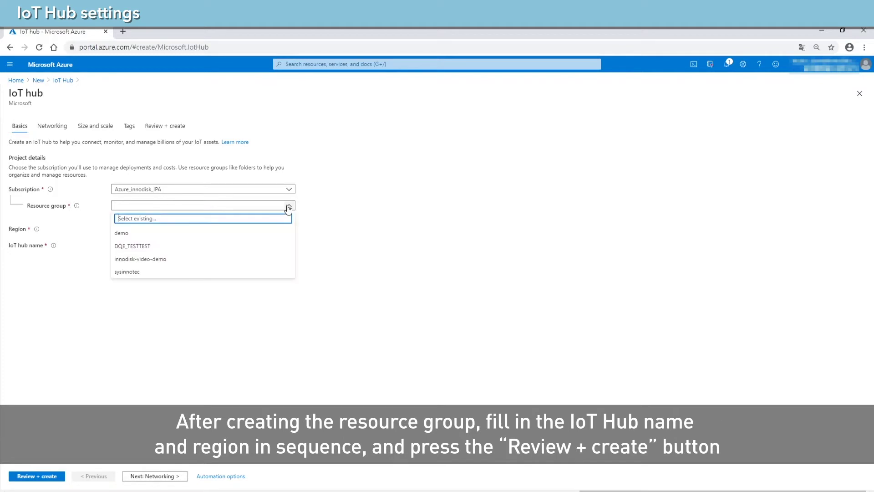
pyautogui.click(163, 262)
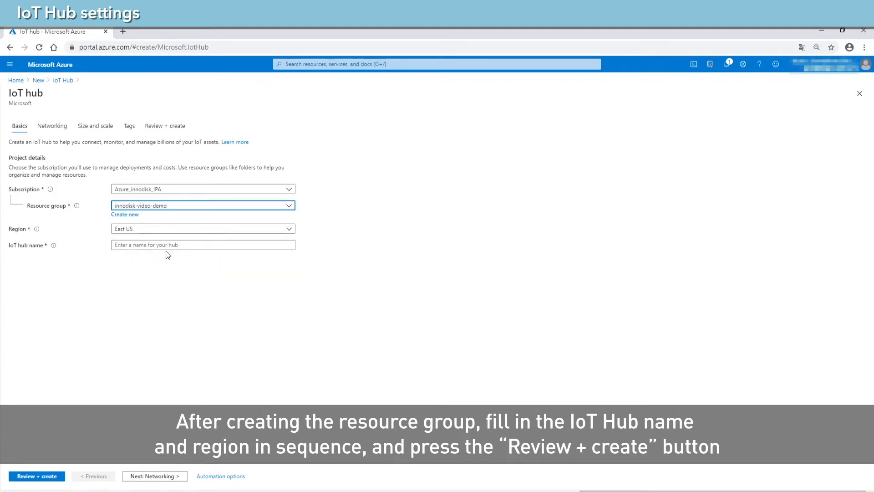
pyautogui.click(179, 232)
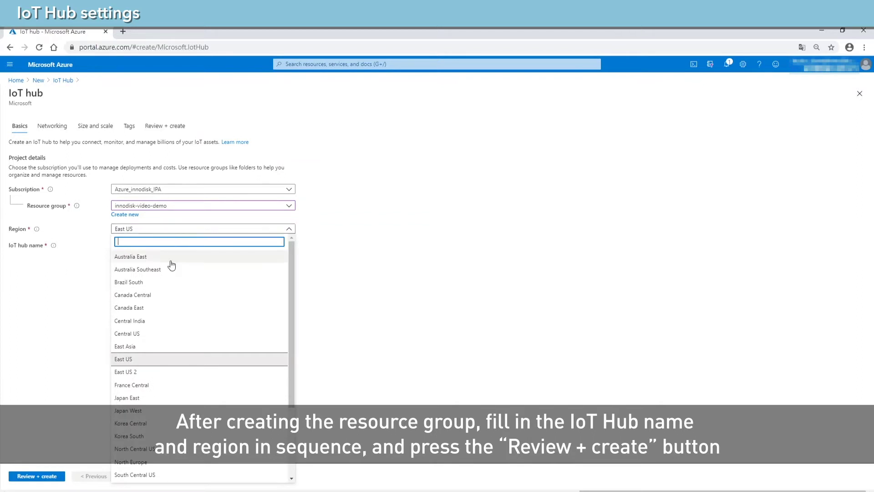
pyautogui.click(147, 352)
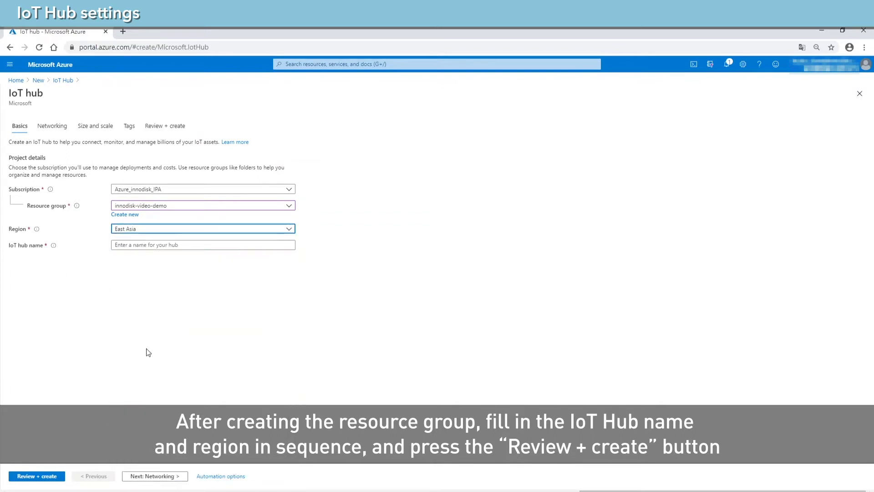
# Name the hub innodisk-video-iothub and proceed to Review + create.
pyautogui.click(213, 246)
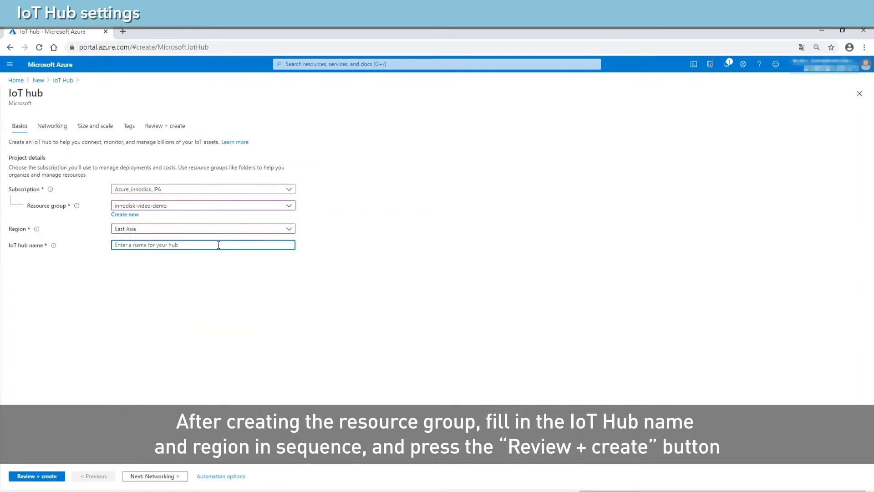
pyautogui.write('i')
pyautogui.press('BackSpace')
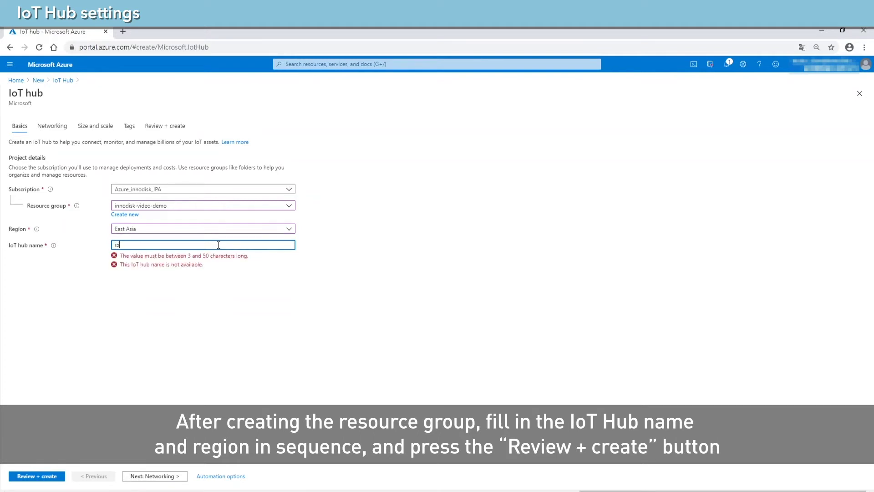
pyautogui.write('ot')
pyautogui.press('BackSpace')
pyautogui.press('BackSpace')
pyautogui.press('BackSpace')
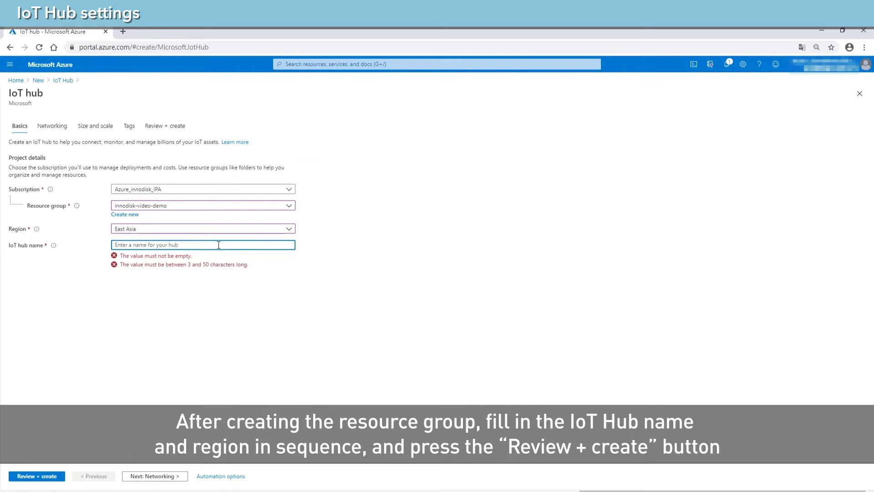
pyautogui.write('innodisk-')
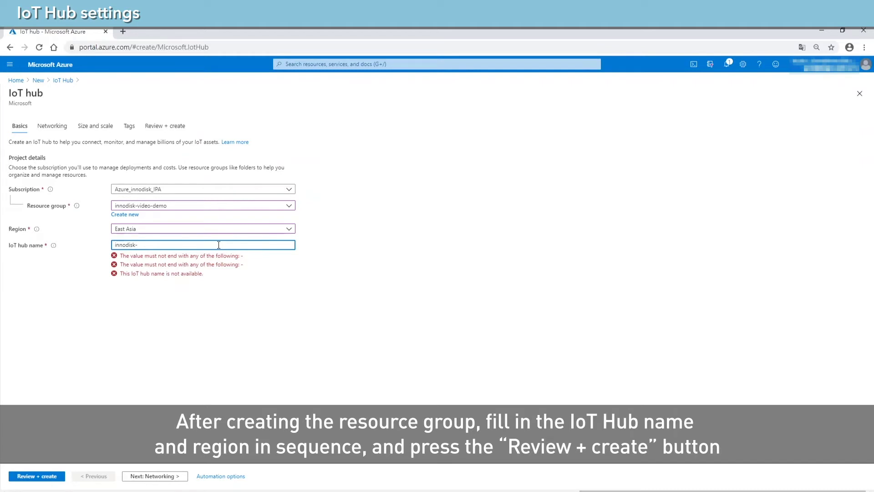
pyautogui.write('io')
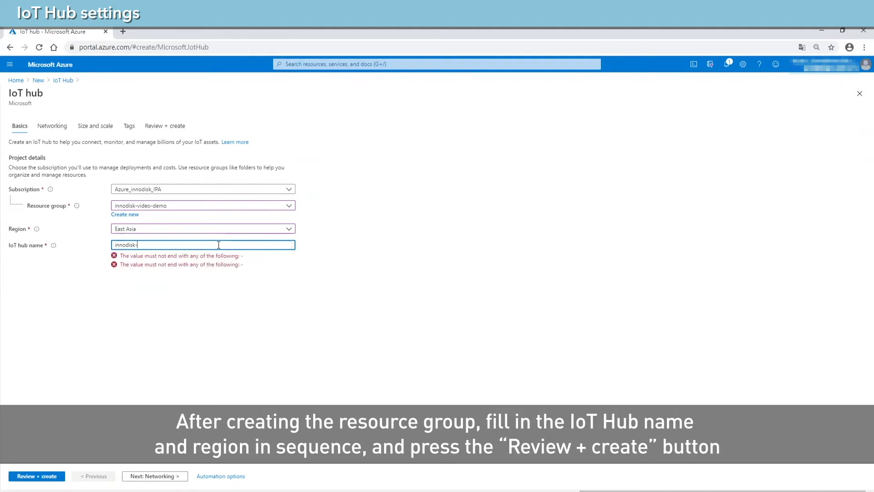
pyautogui.write('video-io')
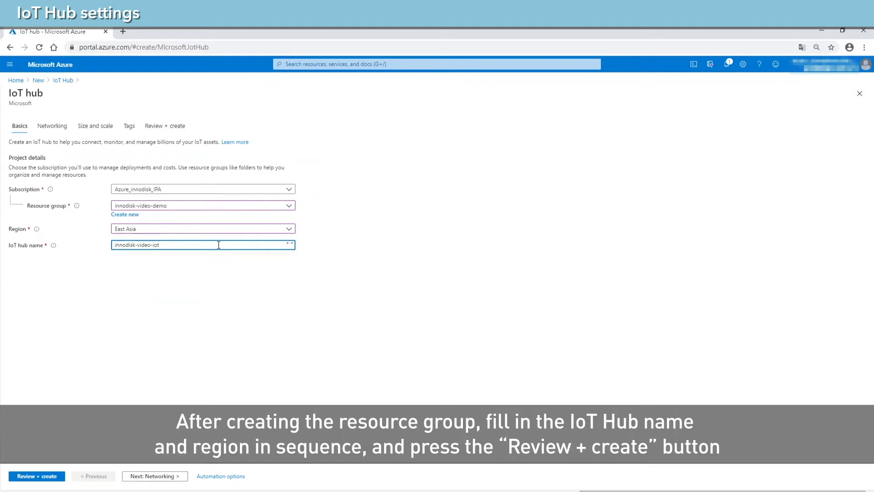
pyautogui.write('thub')
pyautogui.click(57, 476)
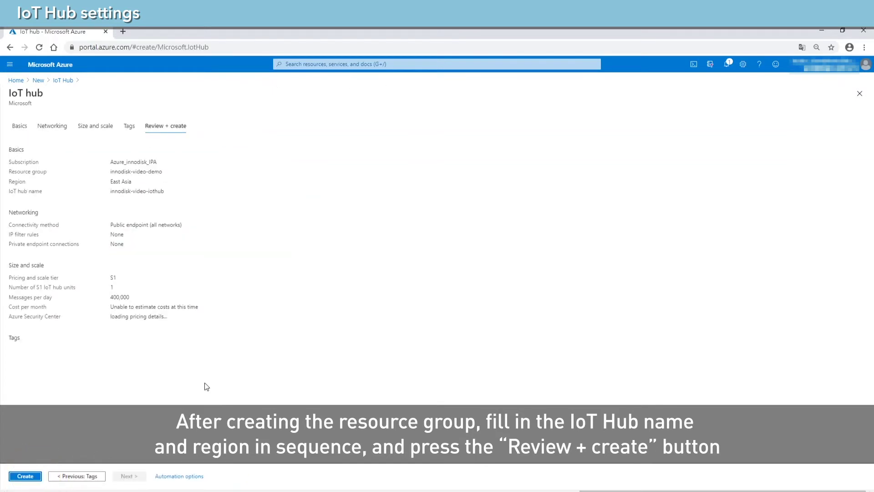
# Deploy innodisk-video-iothub, open its overview, then begin creating another resource.
pyautogui.click(25, 476)
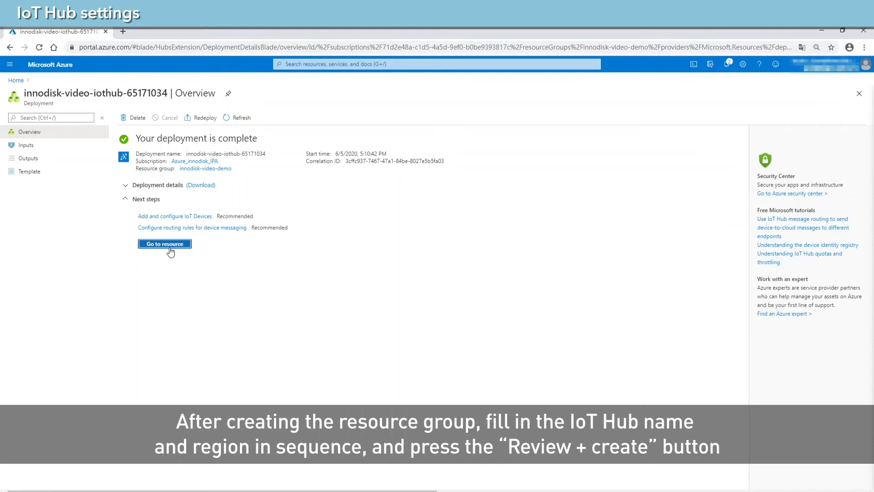
pyautogui.click(165, 244)
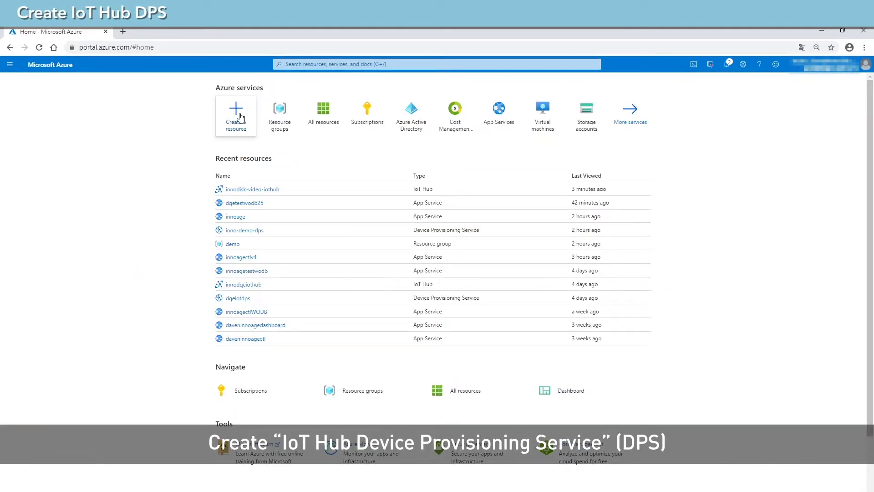
pyautogui.click(240, 118)
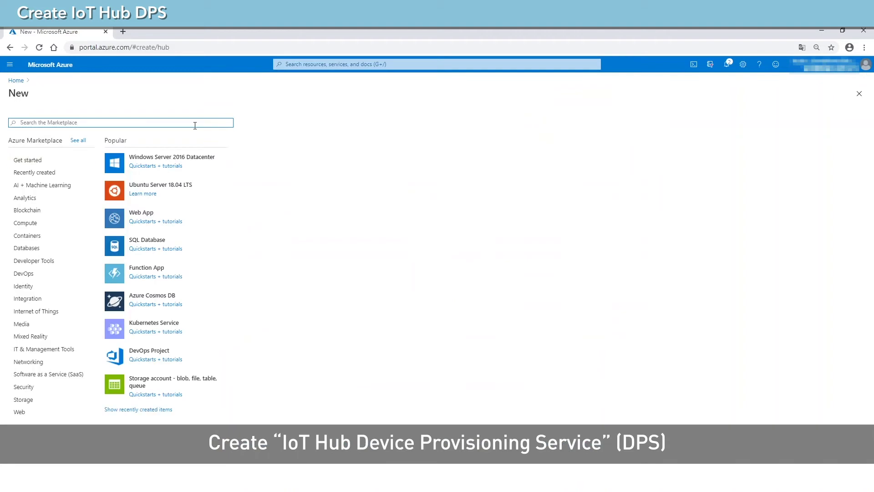
# Search 'iot' and begin creating an IoT Hub Device Provisioning Service.
pyautogui.write('iot')
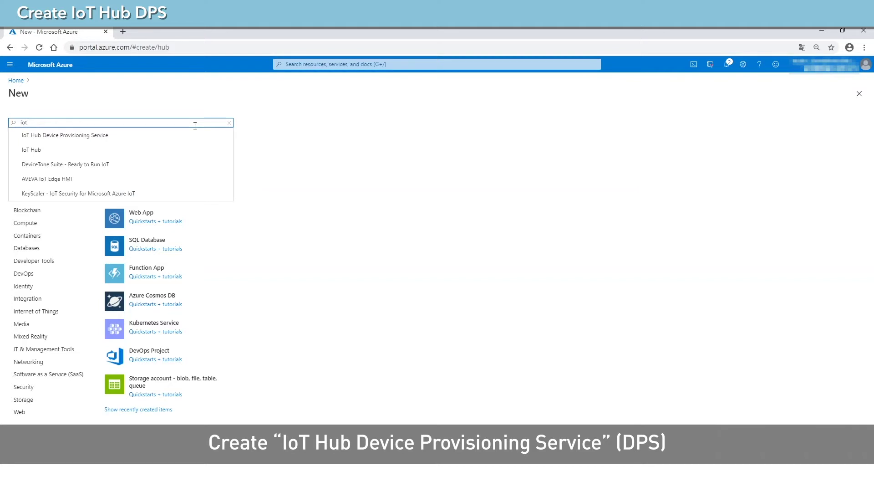
pyautogui.click(130, 136)
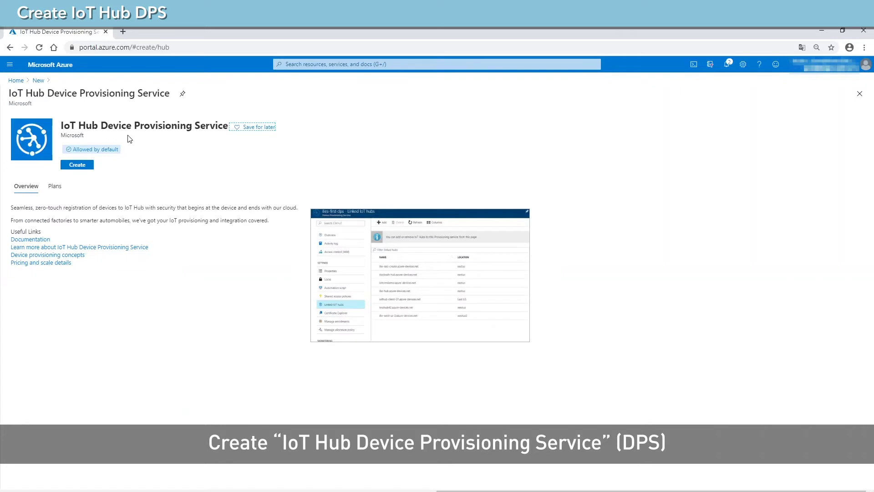
pyautogui.click(84, 169)
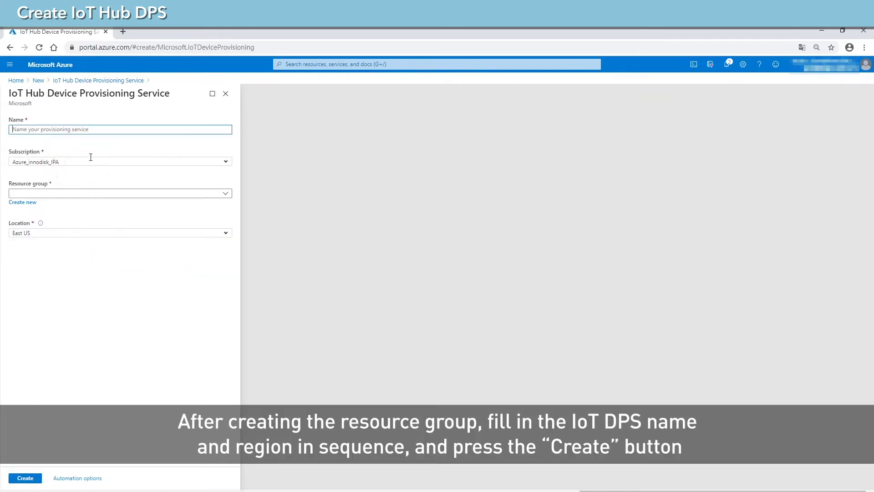
# Name the provisioning service innodisk-video-iot-dps.
pyautogui.click(121, 298)
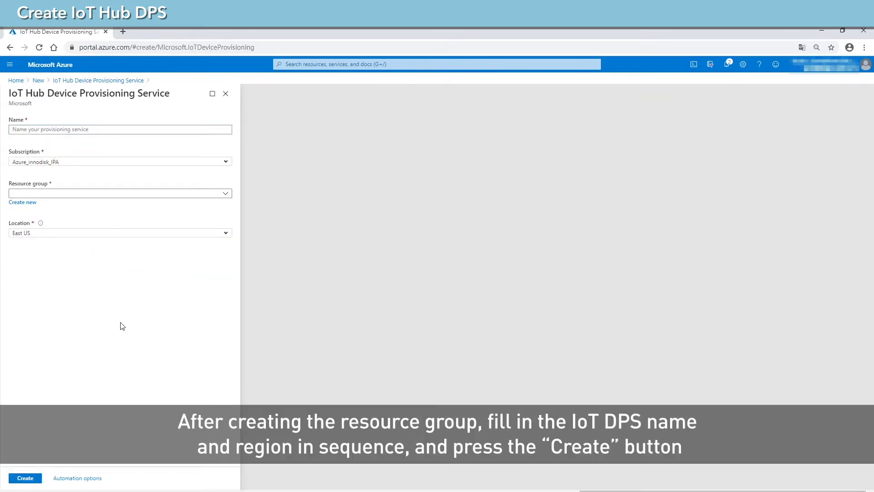
pyautogui.click(136, 129)
pyautogui.write('i')
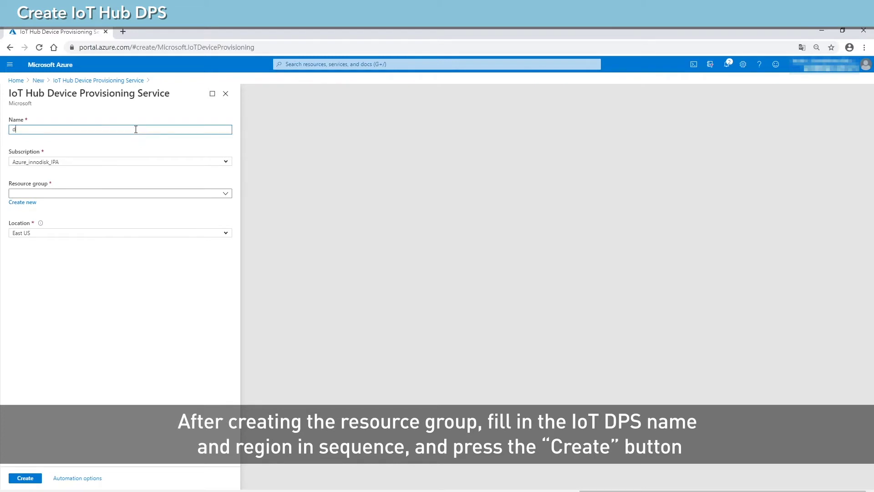
pyautogui.press('BackSpace')
pyautogui.write('innodisk')
pyautogui.write('-video')
pyautogui.write('-io')
pyautogui.write('=')
pyautogui.write('-dps')
# Use Azure_innodisk_IPA, resource group innodisk-video-demo and location East Asia, then create the service.
pyautogui.click(226, 167)
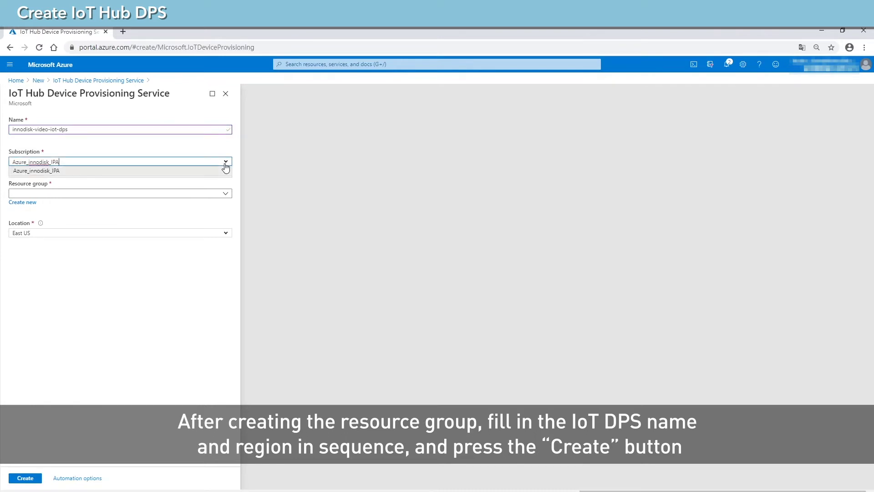
pyautogui.click(217, 172)
pyautogui.click(221, 196)
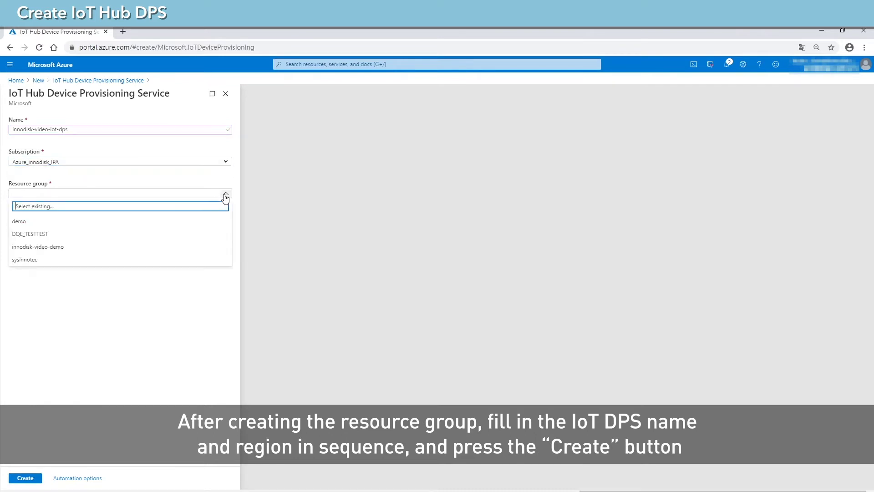
pyautogui.click(159, 251)
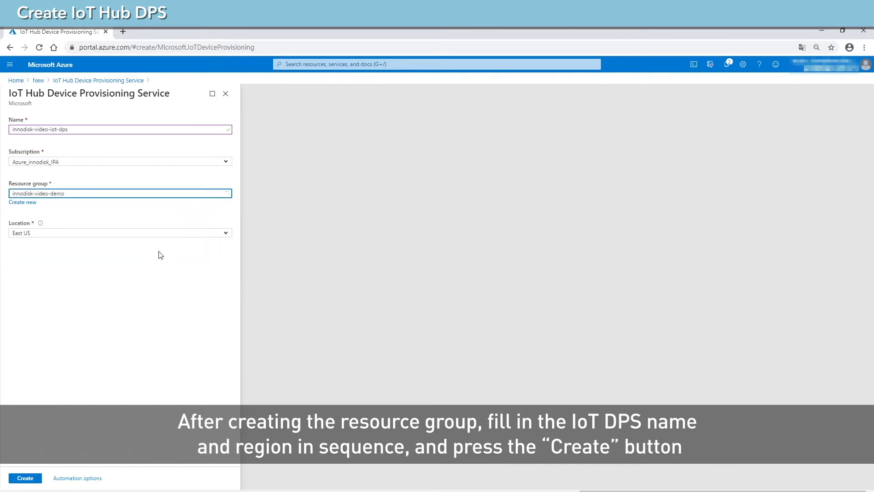
pyautogui.click(231, 235)
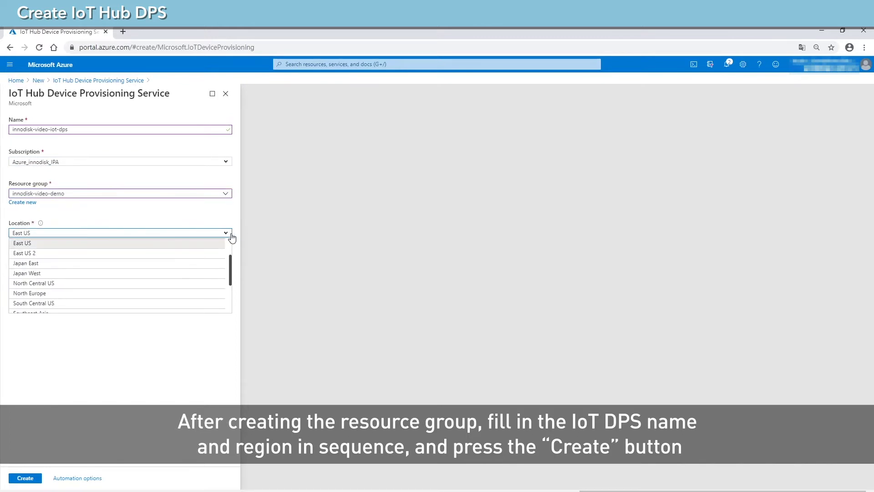
pyautogui.scroll(1, 191, 263)
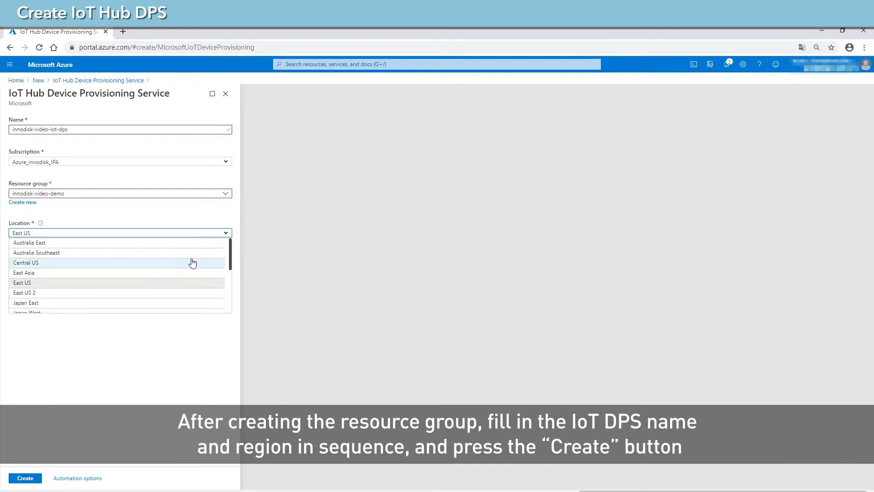
pyautogui.click(80, 273)
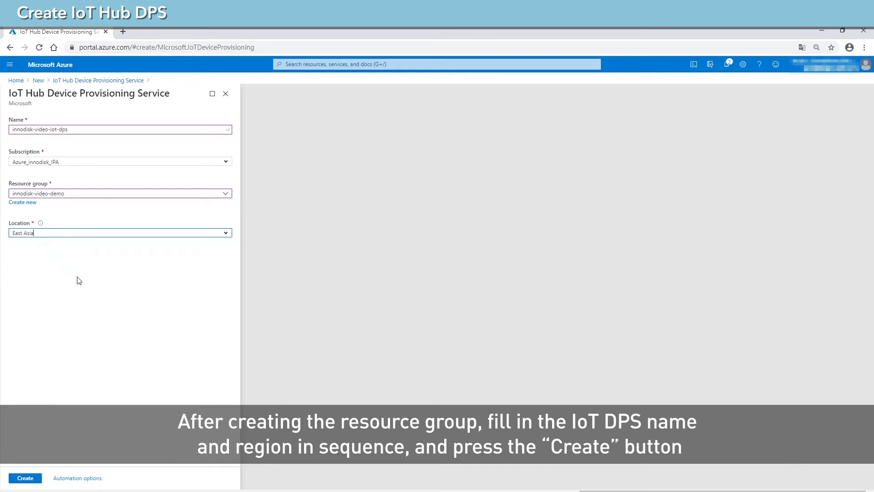
pyautogui.click(28, 482)
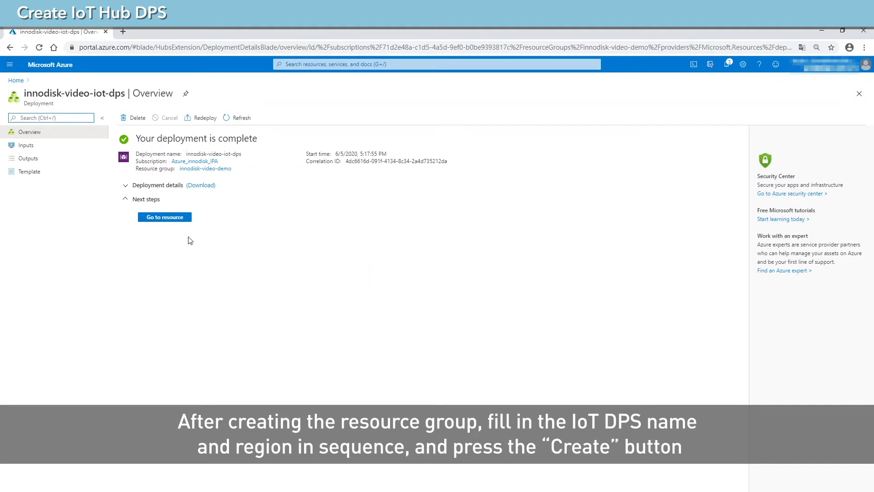
# Open the newly deployed innodisk-video-iot-dps resource.
pyautogui.click(179, 221)
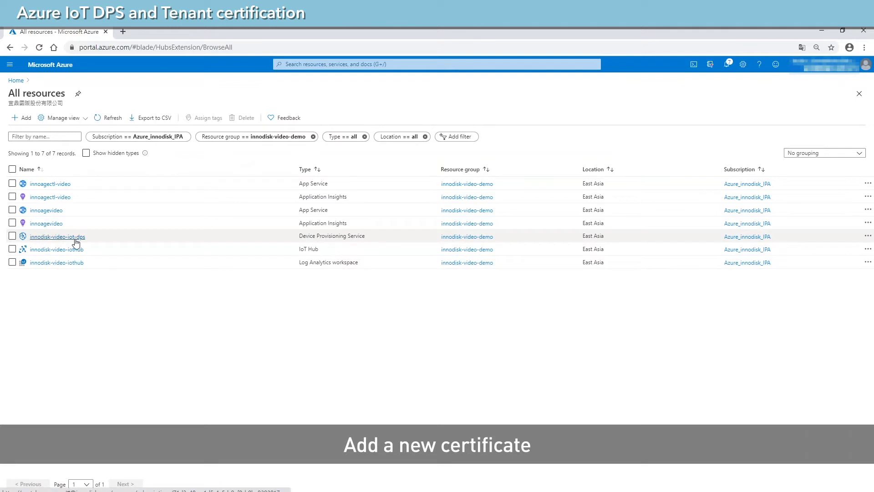
# Open the Add Certificate form from the Certificates page of innodisk-video-iot-dps.
pyautogui.click(57, 236)
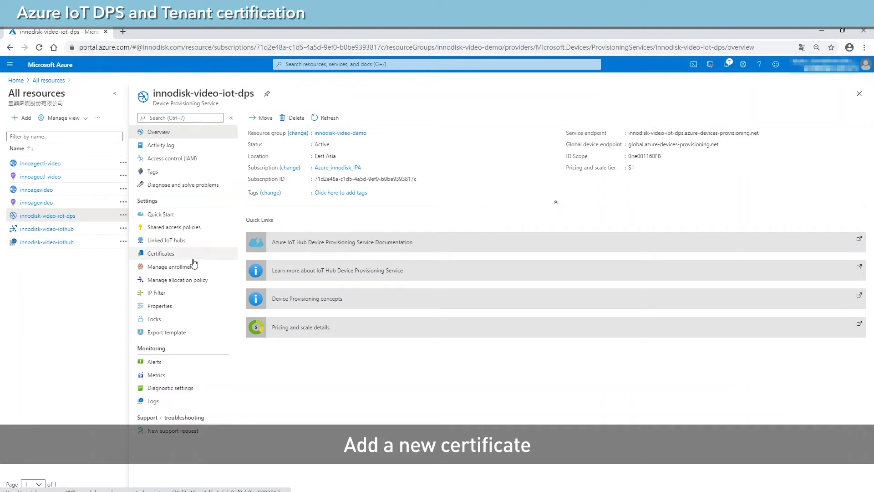
pyautogui.click(190, 258)
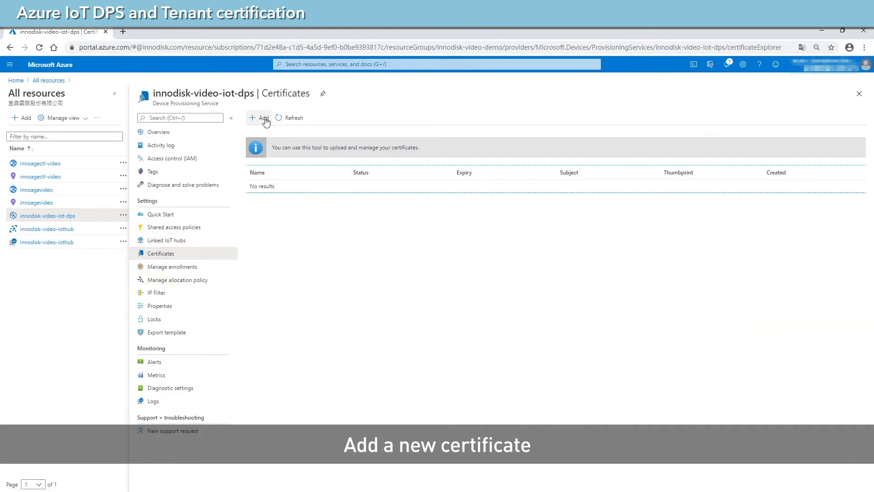
pyautogui.click(266, 119)
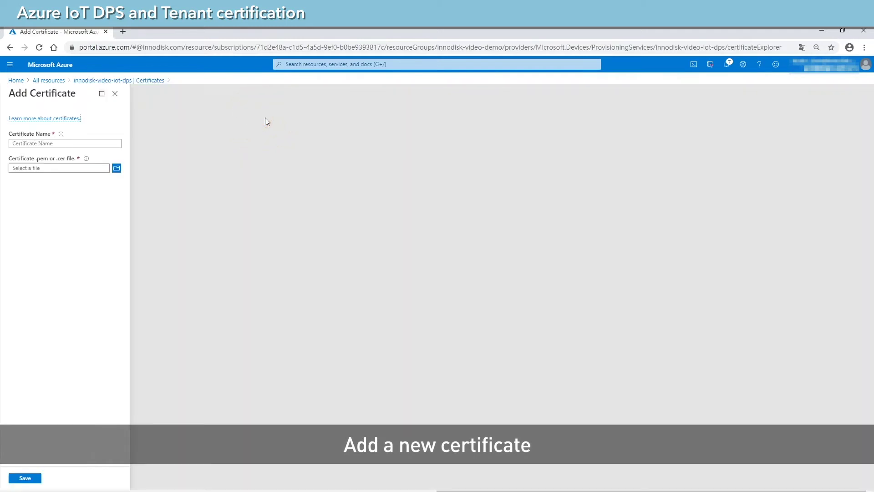
# Enter innodisk-ca as the certificate name, close the Azure Sphere command prompt, and bring up Windows search.
pyautogui.click(19, 143)
pyautogui.write('i')
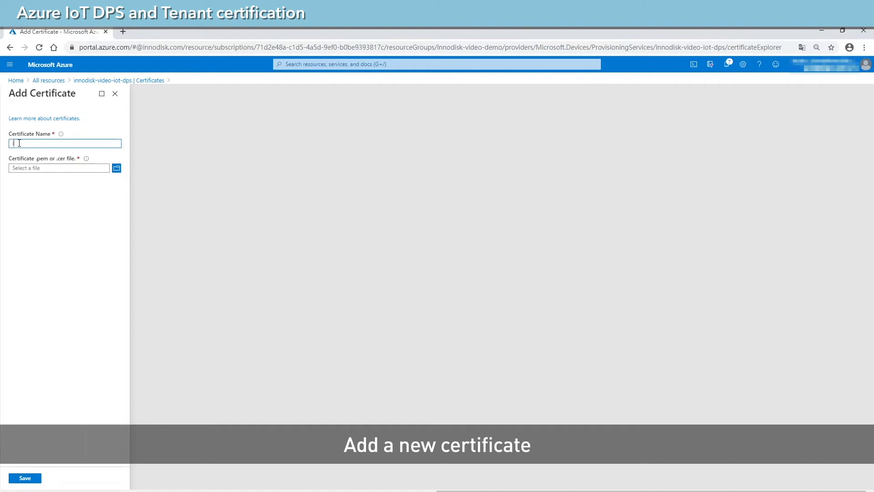
pyautogui.write('nnodisk-ca')
pyautogui.click(437, 491)
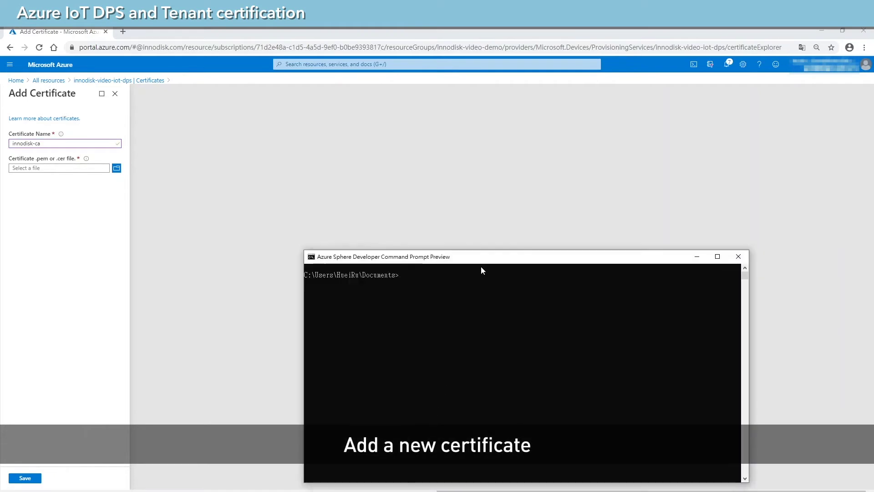
pyautogui.click(738, 256)
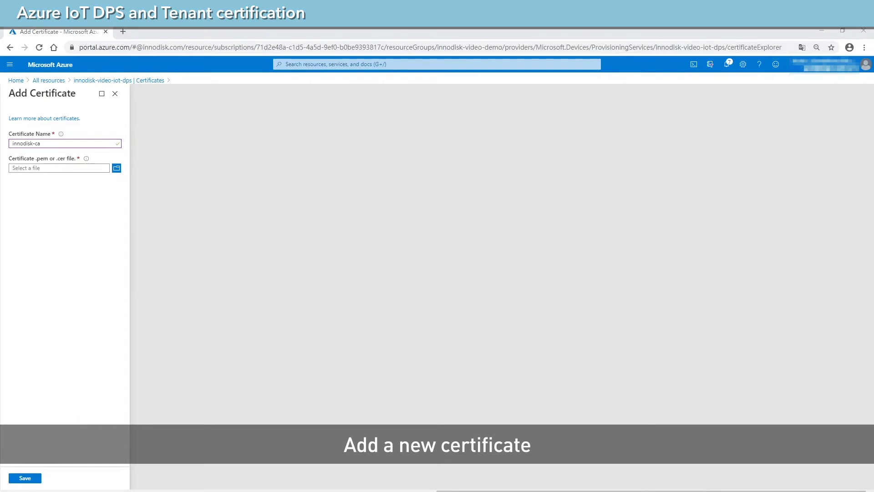
pyautogui.press('super')
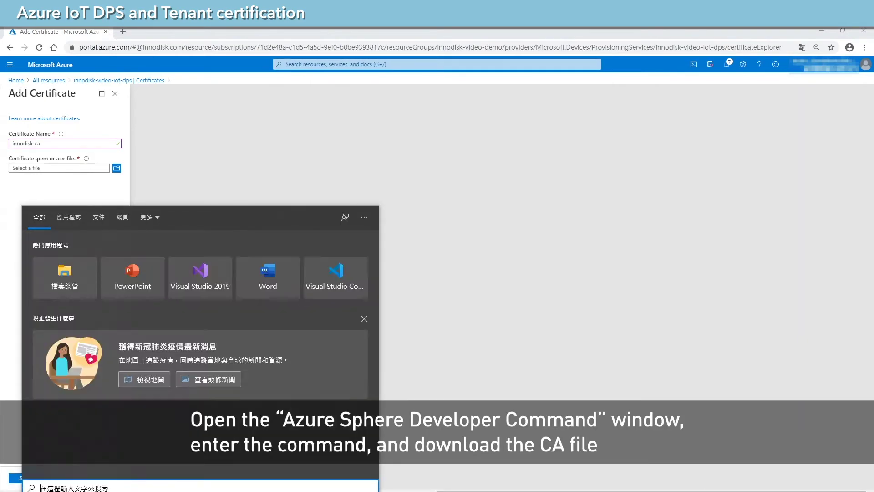
# Launch the Azure Sphere Developer Command Prompt Preview from Windows search and reposition its window.
pyautogui.write('az')
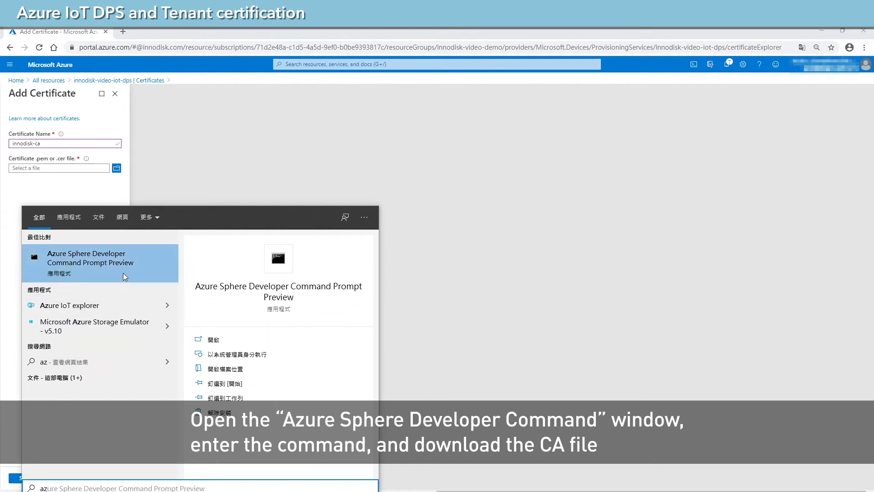
pyautogui.click(123, 272)
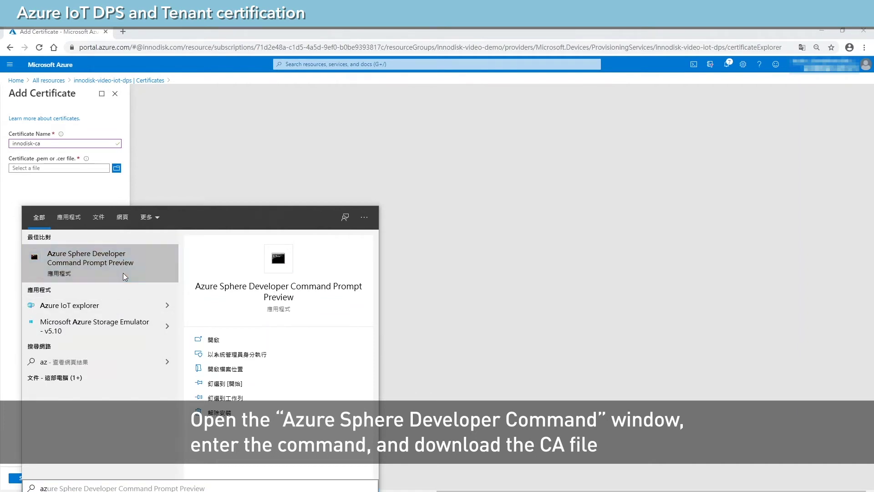
pyautogui.moveTo(228, 47); pyautogui.dragTo(445, 249)
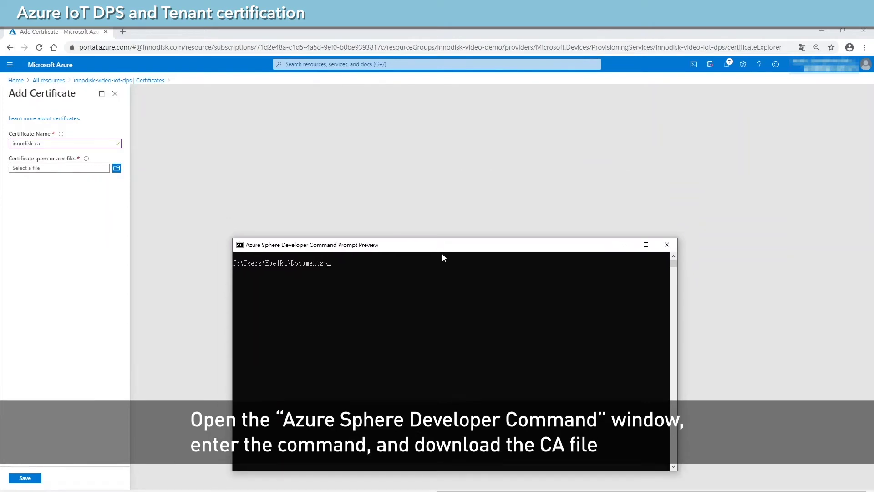
# Run azsphere tenant download-CA-certificate --output CAcertificate.cer, copied from the notes.
pyautogui.hotkey('alt', 'Tab')
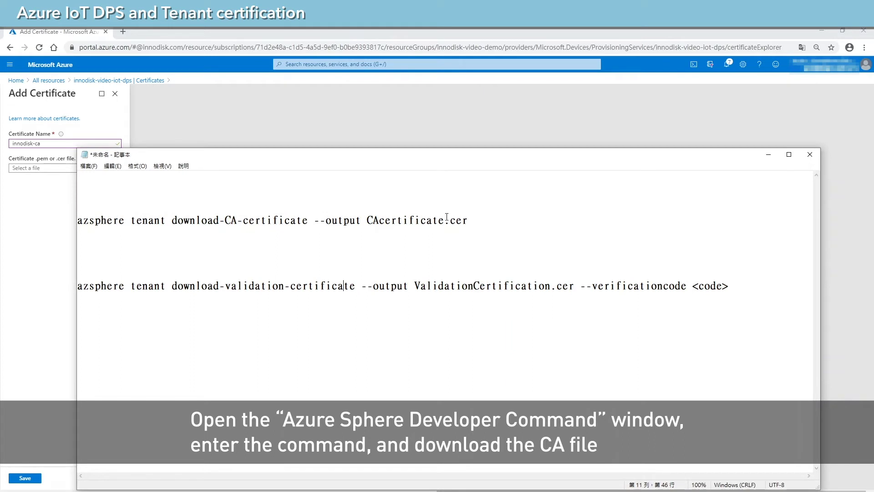
pyautogui.moveTo(78, 220); pyautogui.dragTo(478, 222)
pyautogui.hotkey('ctrl', 'c')
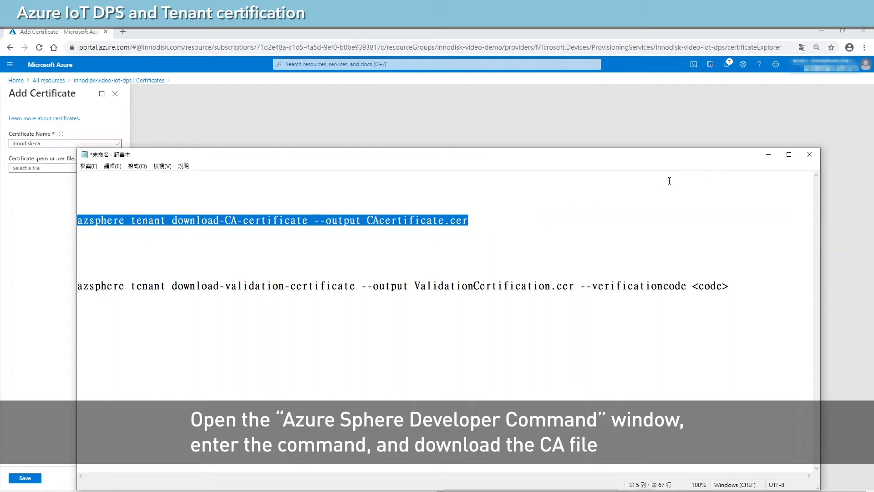
pyautogui.click(767, 156)
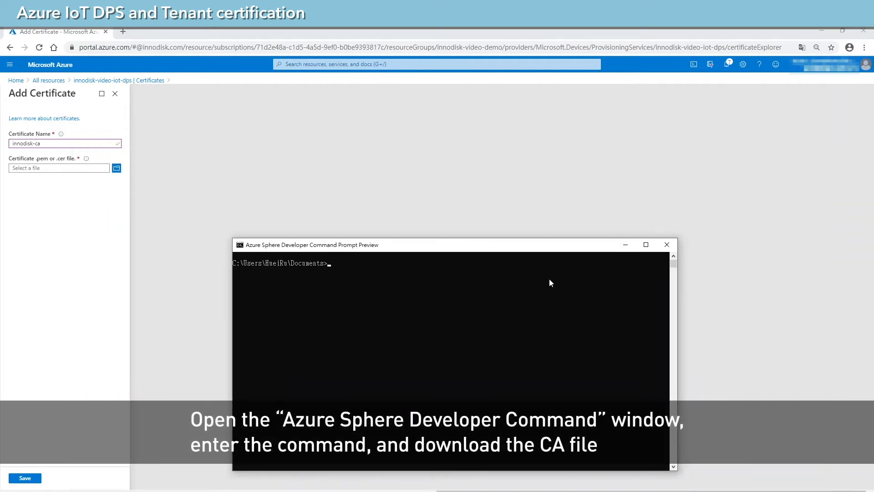
pyautogui.hotkey('ctrl', 'v')
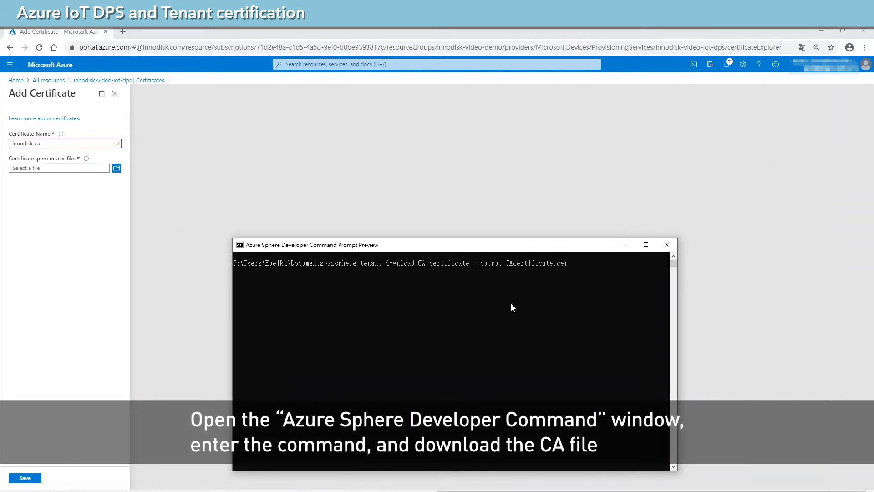
pyautogui.press('Return')
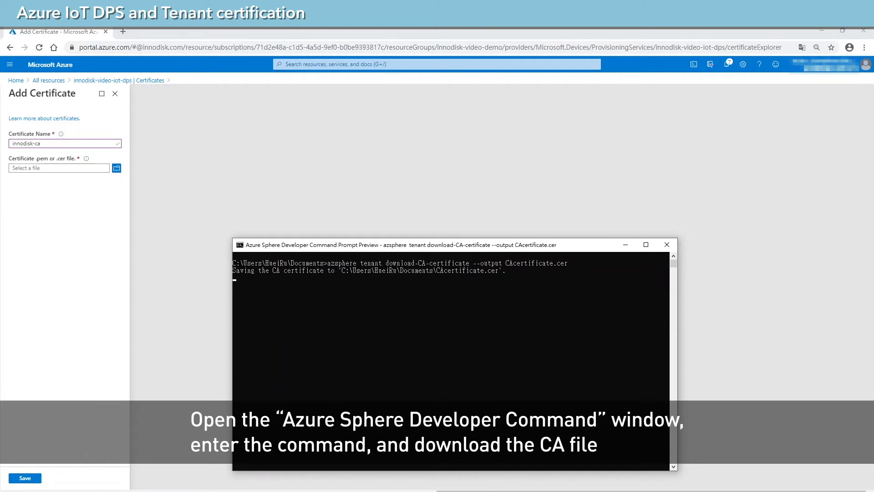
pyautogui.moveTo(189, 491)
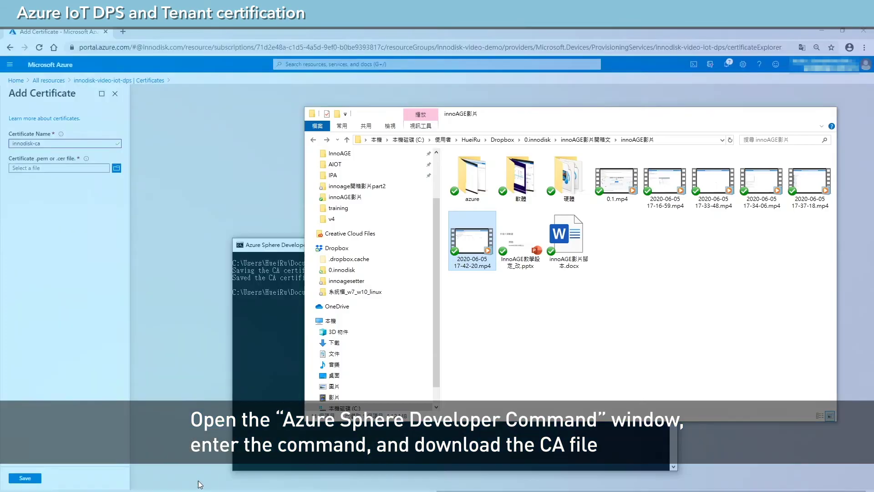
# Confirm CAcertificate.cer is in Documents, then browse for the certificate file in Add Certificate.
pyautogui.click(195, 473)
pyautogui.scroll(2, 410, 263)
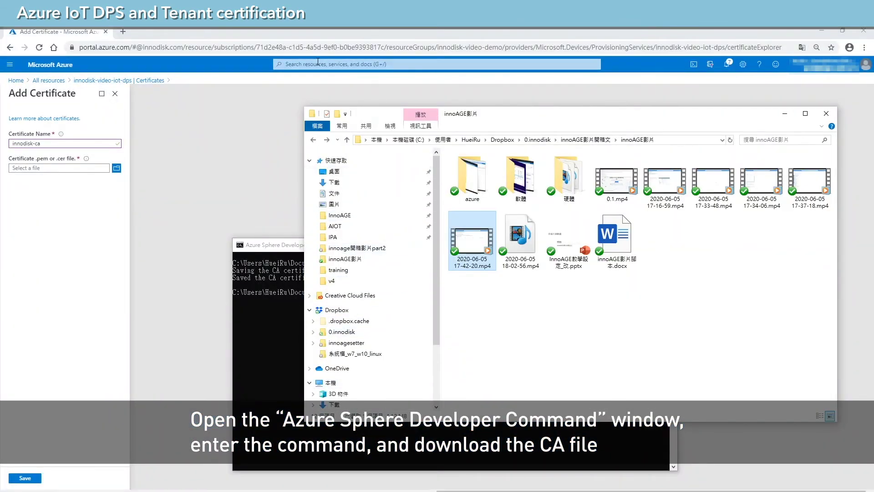
pyautogui.click(334, 194)
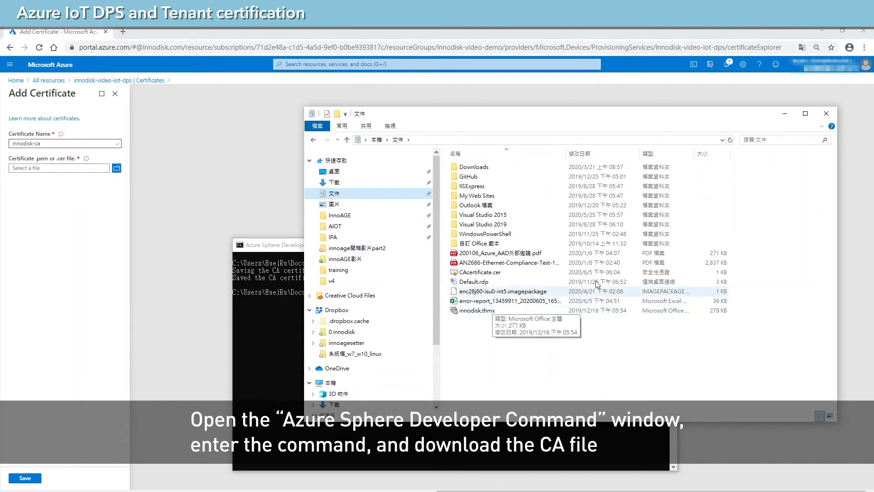
pyautogui.click(785, 115)
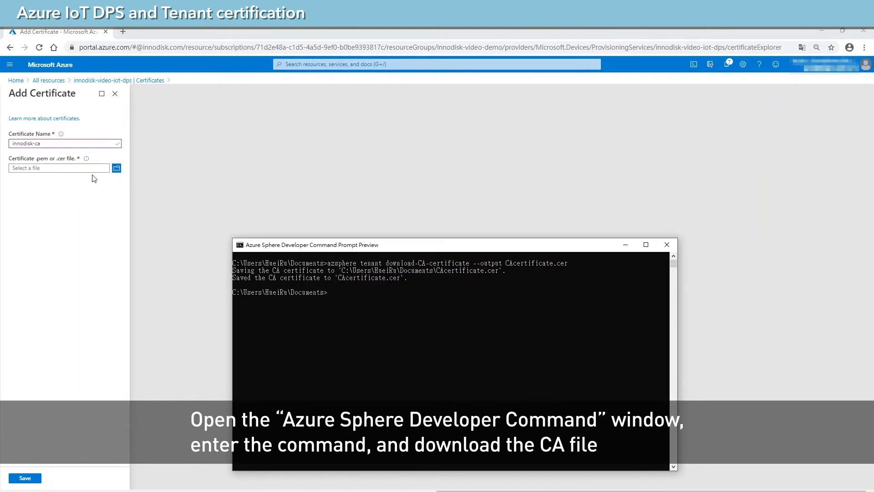
pyautogui.click(116, 176)
pyautogui.click(116, 176)
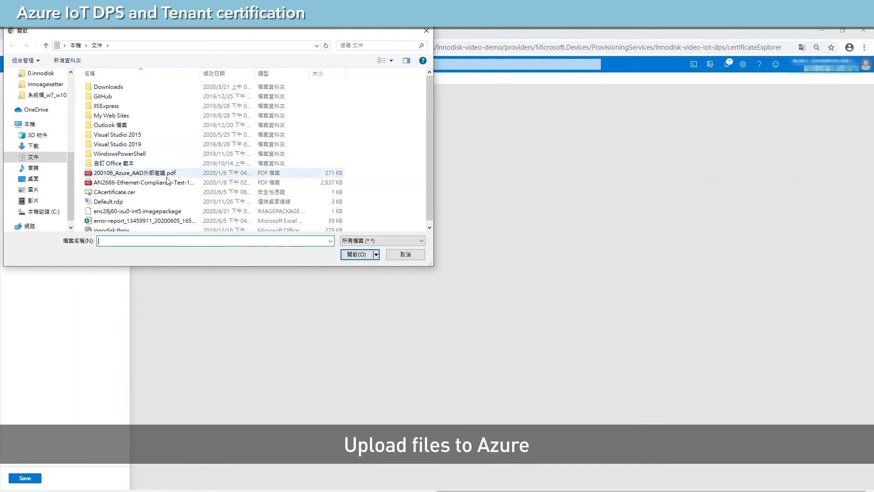
# Upload CAcertificate.cer and save it as certificate innodisk-ca, listed as Unverified.
pyautogui.scroll(-1, 177, 189)
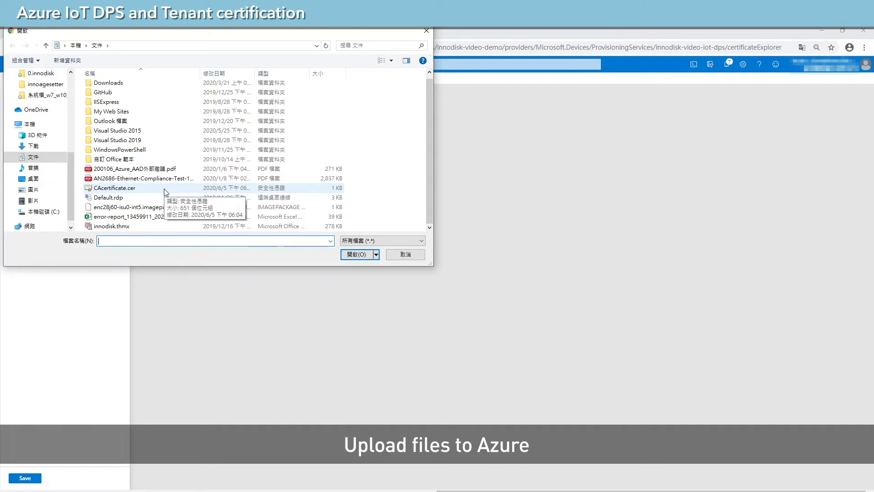
pyautogui.click(109, 188)
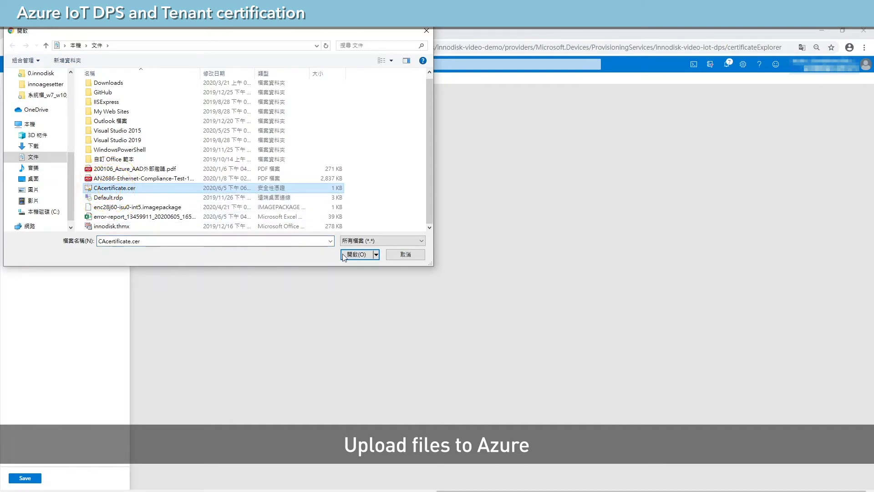
pyautogui.click(356, 254)
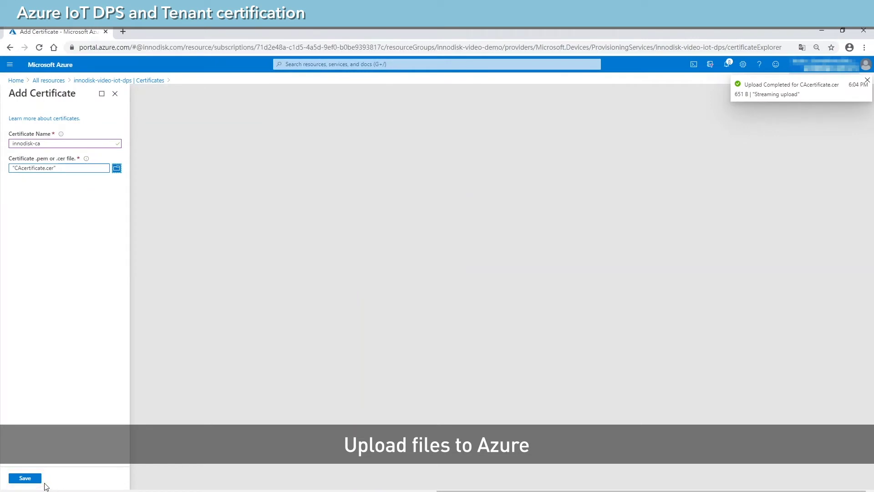
pyautogui.click(26, 478)
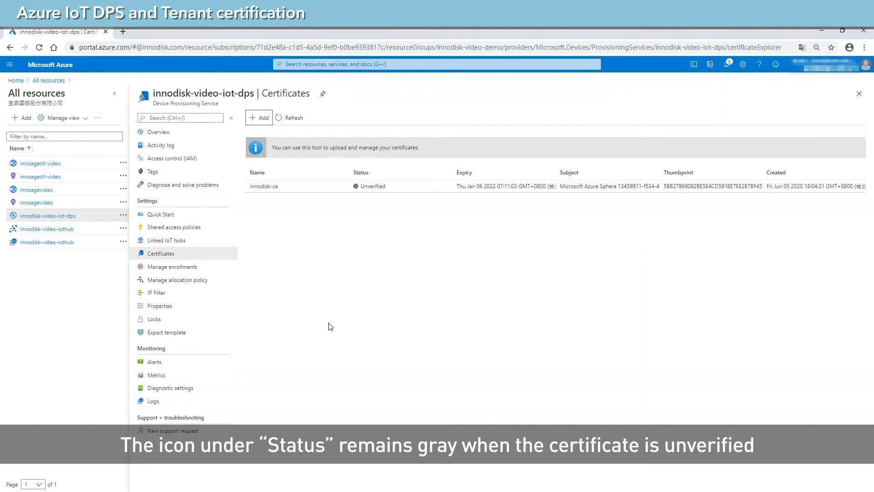
# Generate a verification code in the innodisk-ca Certificate Details.
pyautogui.click(377, 188)
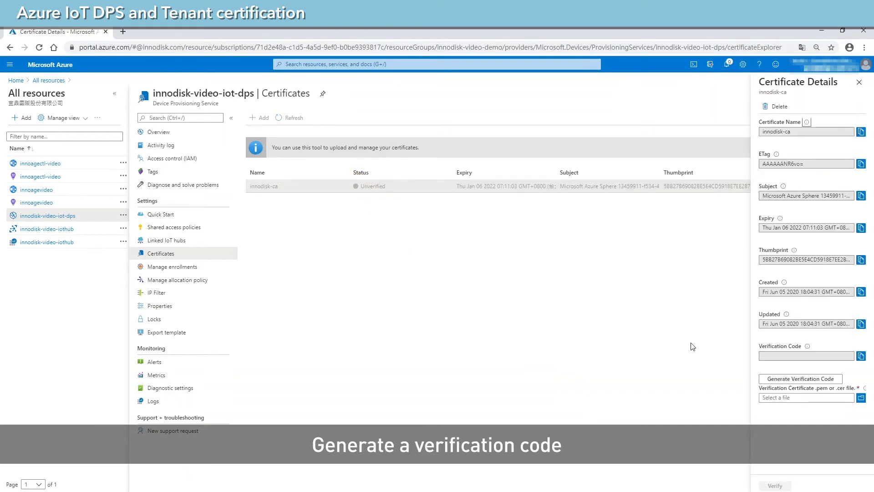
pyautogui.click(787, 380)
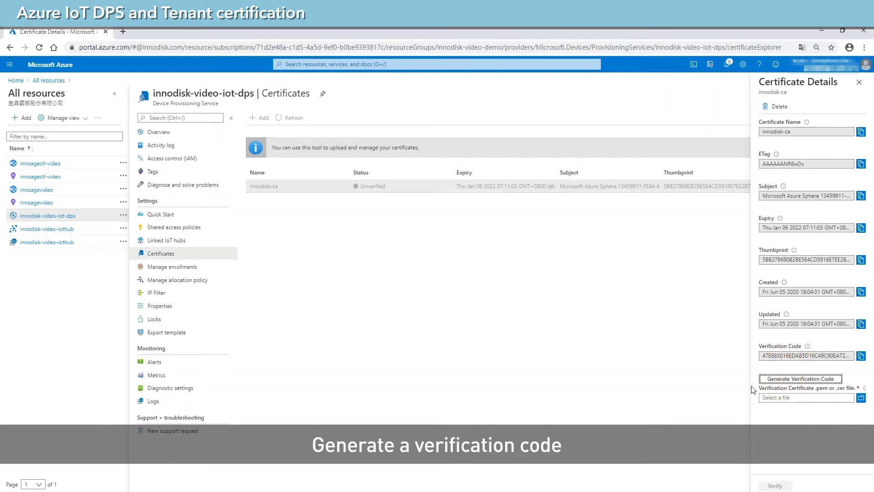
pyautogui.hotkey('alt', 'Tab')
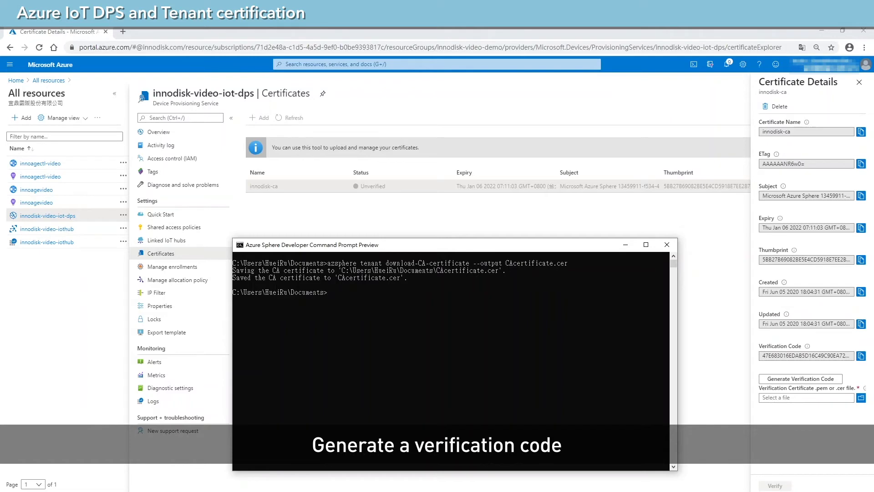
# Paste the azsphere validation-certificate command from the notes into the command prompt.
pyautogui.hotkey('alt', 'Tab')
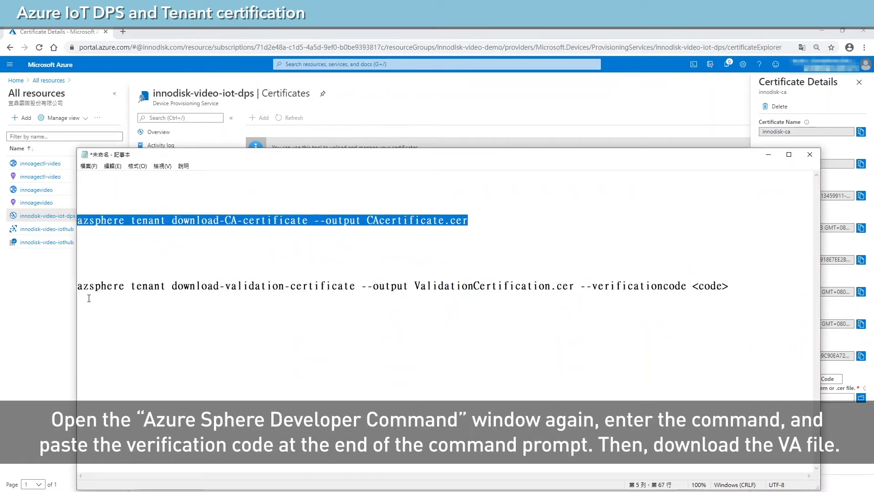
pyautogui.click(93, 288)
pyautogui.moveTo(77, 286); pyautogui.dragTo(780, 288)
pyautogui.hotkey('ctrl', 'c')
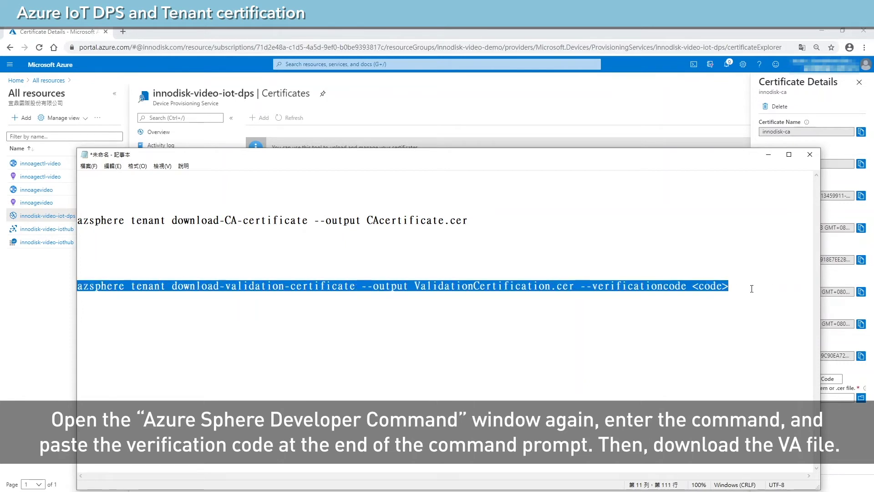
pyautogui.click(769, 155)
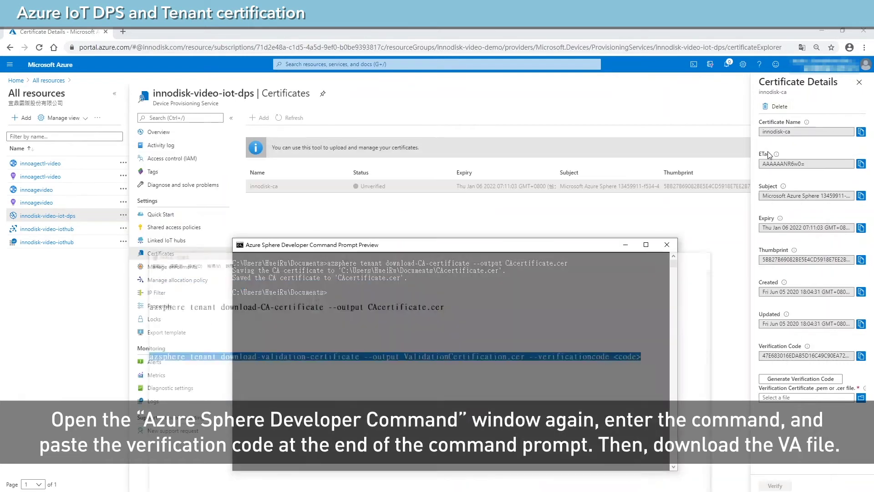
pyautogui.hotkey('ctrl', 'v')
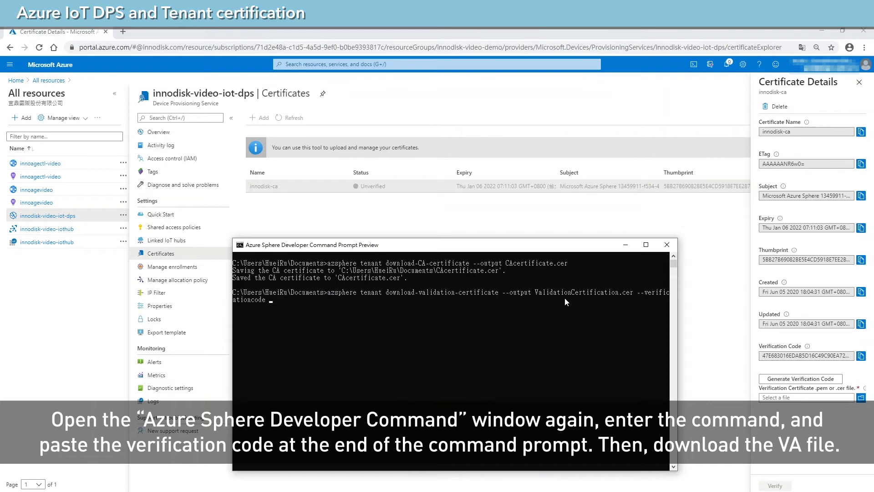
# Append the portal's verification code and run the command, saving ValidationCertification.cer.
pyautogui.click(861, 355)
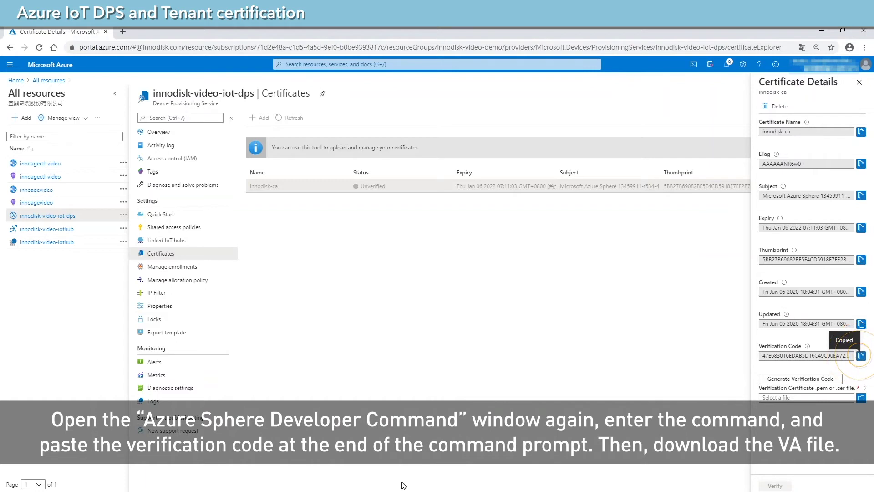
pyautogui.hotkey('alt', 'Tab')
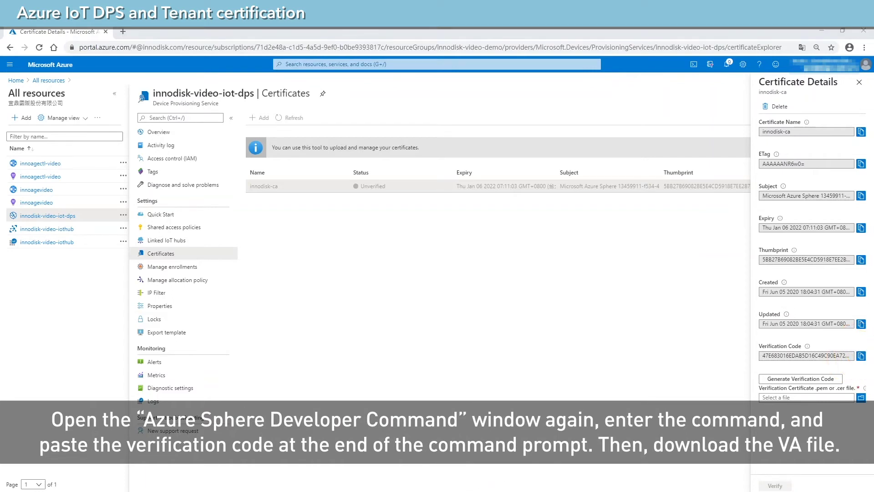
pyautogui.hotkey('ctrl', 'v')
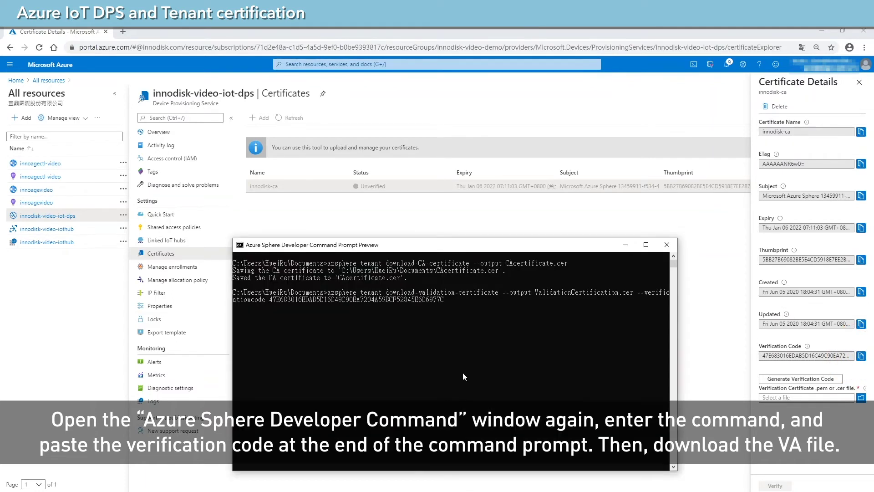
pyautogui.press('Return')
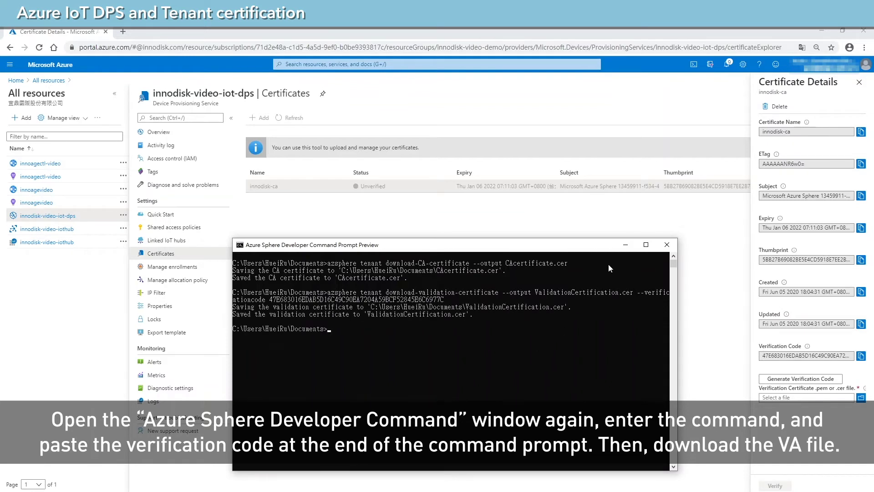
# Upload ValidationCertification.cer as the verification certificate and verify innodisk-ca, now shown Verified.
pyautogui.click(625, 249)
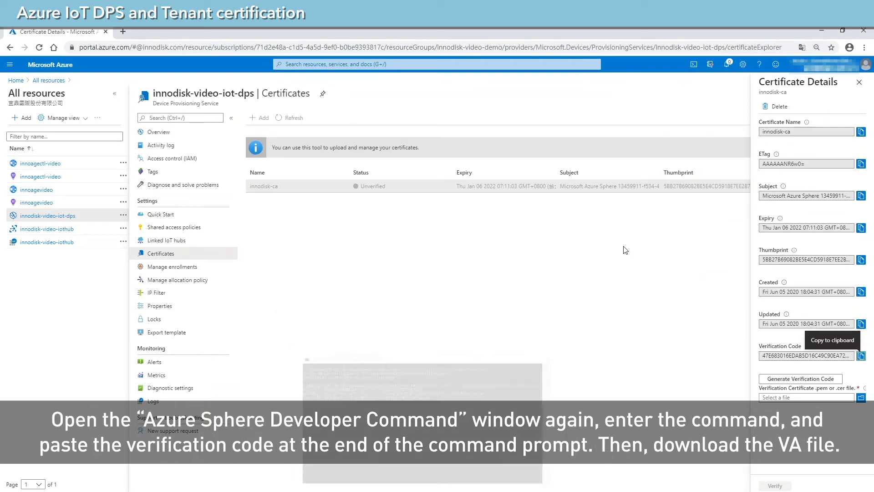
pyautogui.click(861, 398)
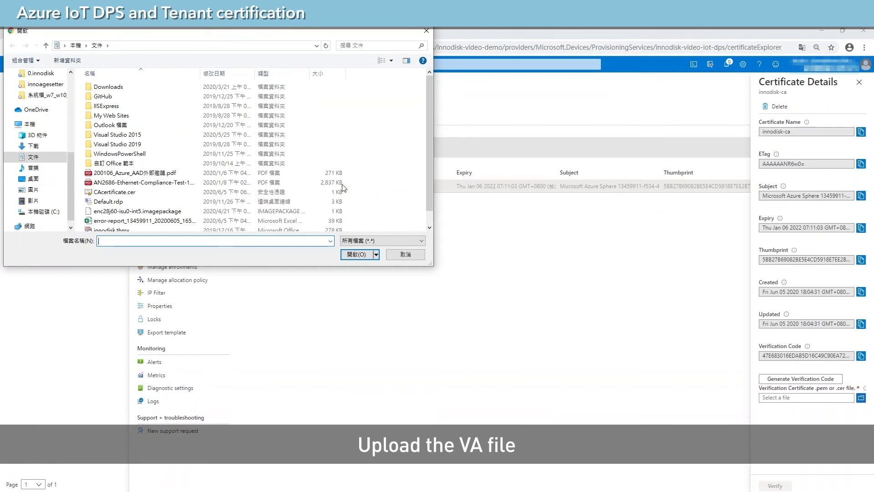
pyautogui.scroll(-1, 247, 188)
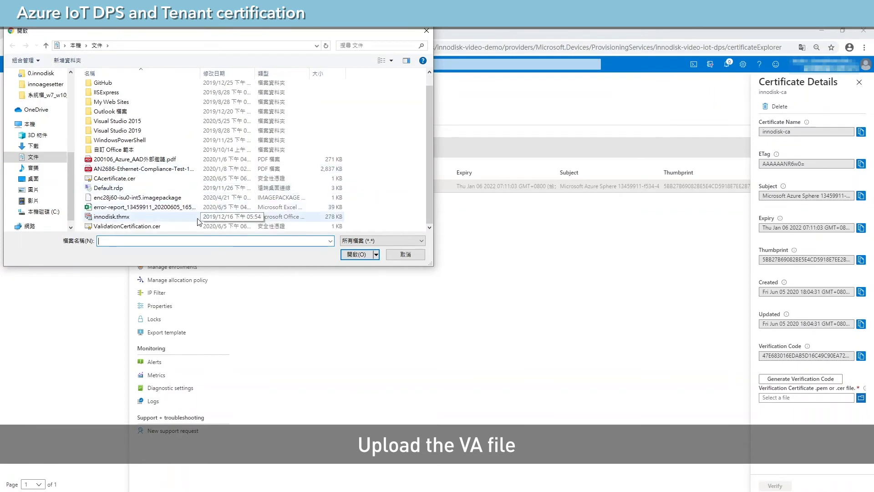
pyautogui.click(150, 226)
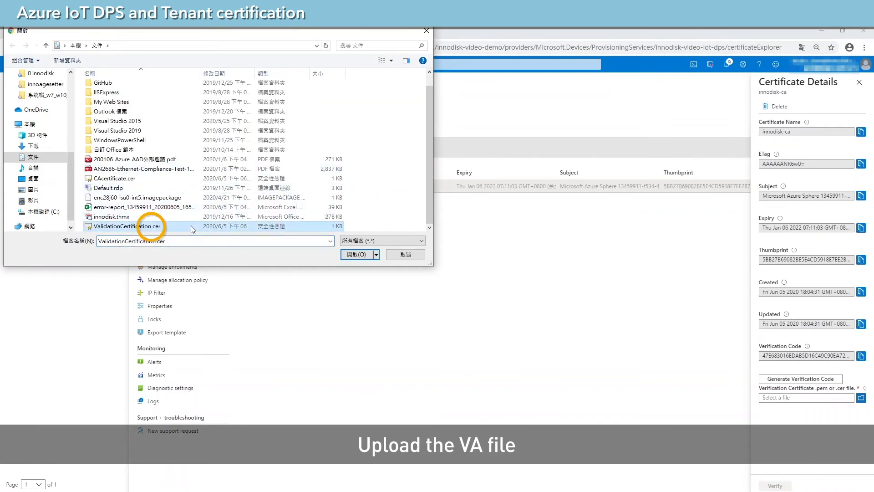
pyautogui.click(349, 255)
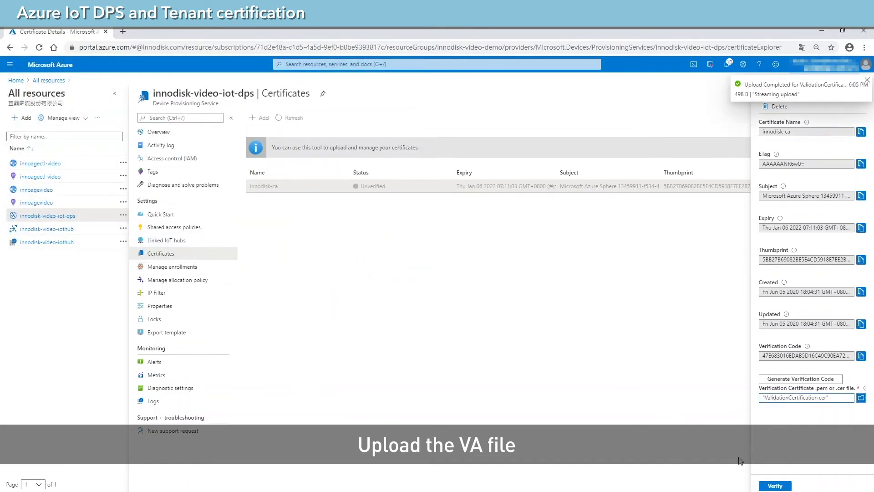
pyautogui.click(774, 485)
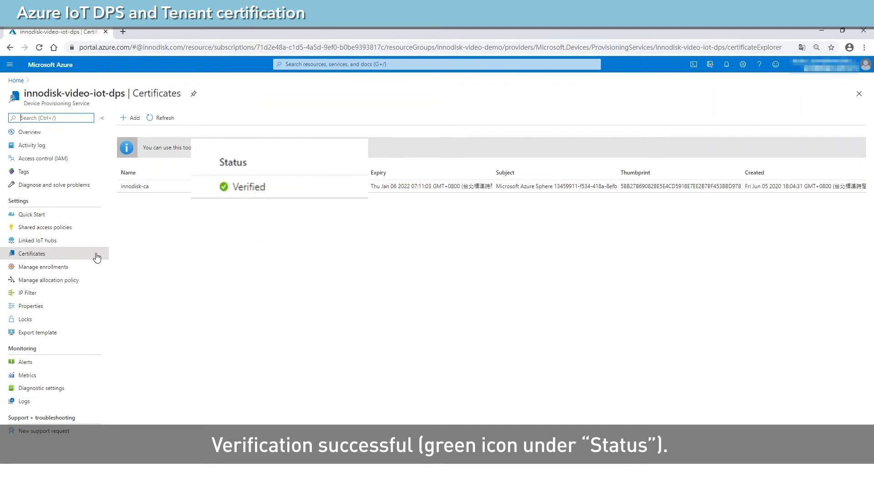
# Start a new enrollment group under Manage enrollments and name it innodisk-group.
pyautogui.click(51, 268)
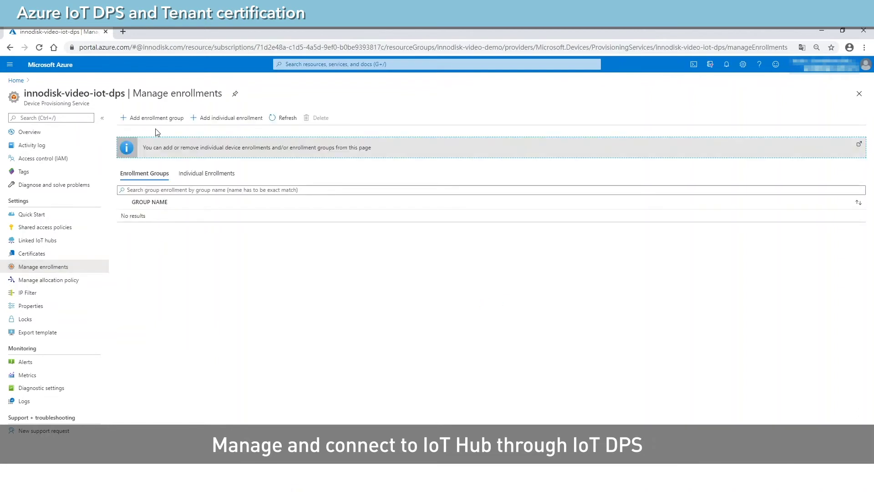
pyautogui.click(159, 122)
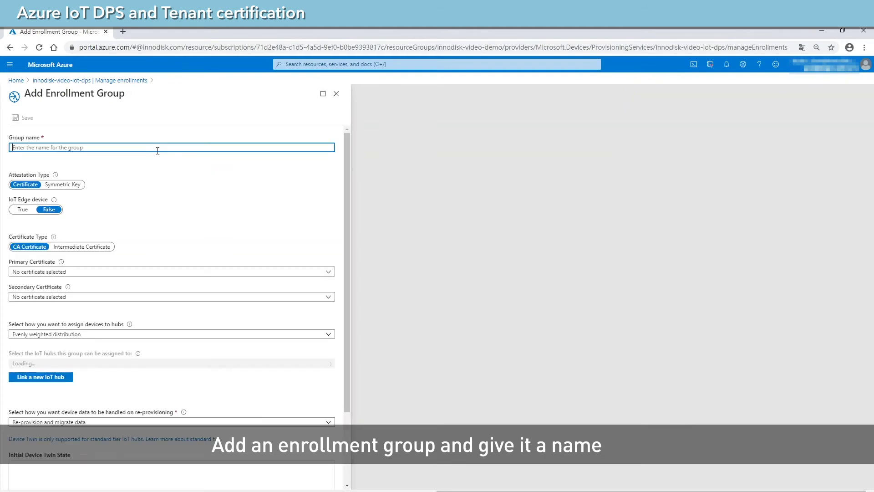
pyautogui.click(160, 147)
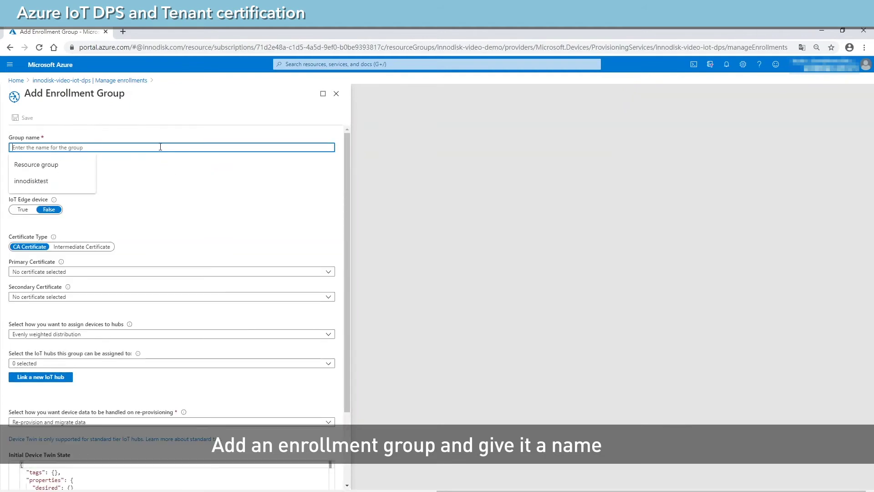
pyautogui.write('innodis')
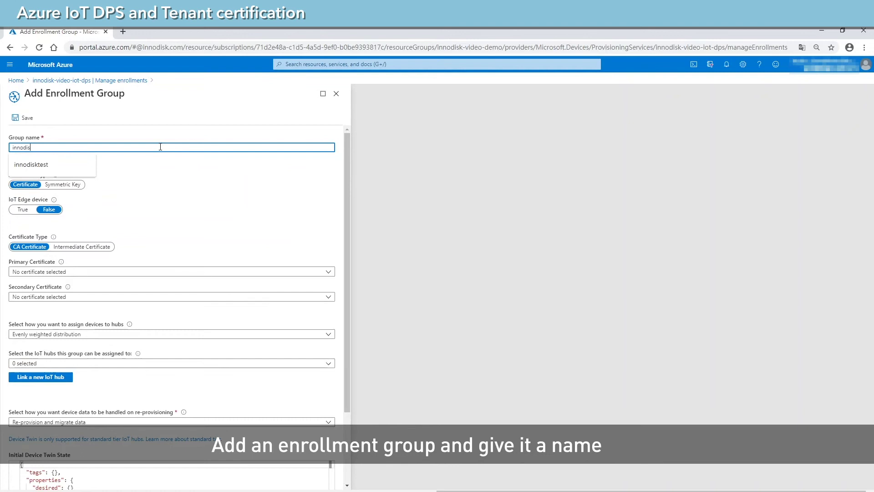
pyautogui.write('k-')
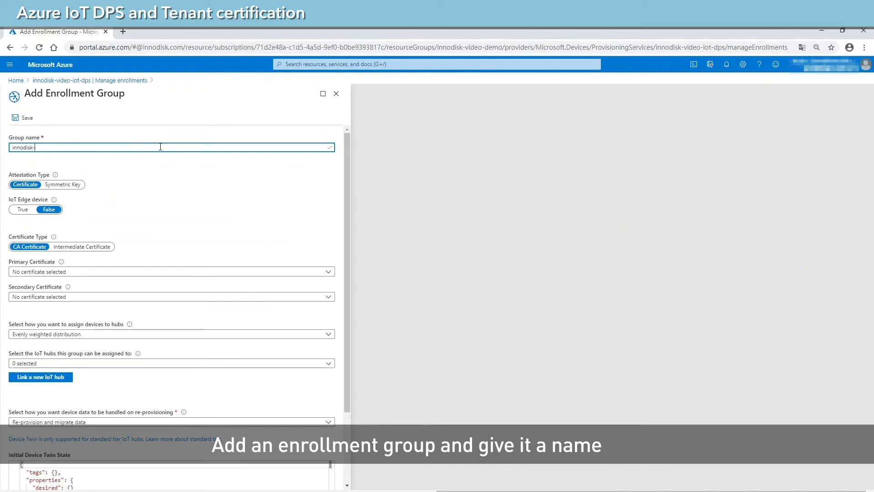
pyautogui.write('c')
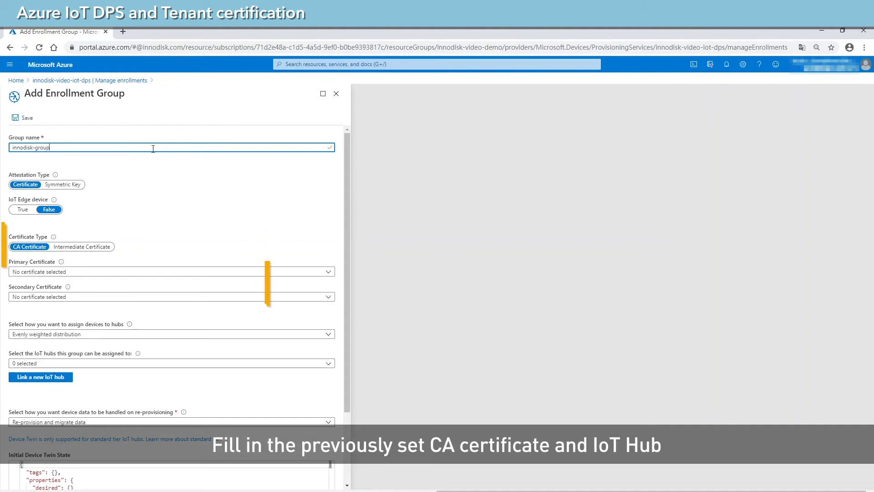
# Select innodisk-ca as both the primary and secondary certificate.
pyautogui.click(111, 274)
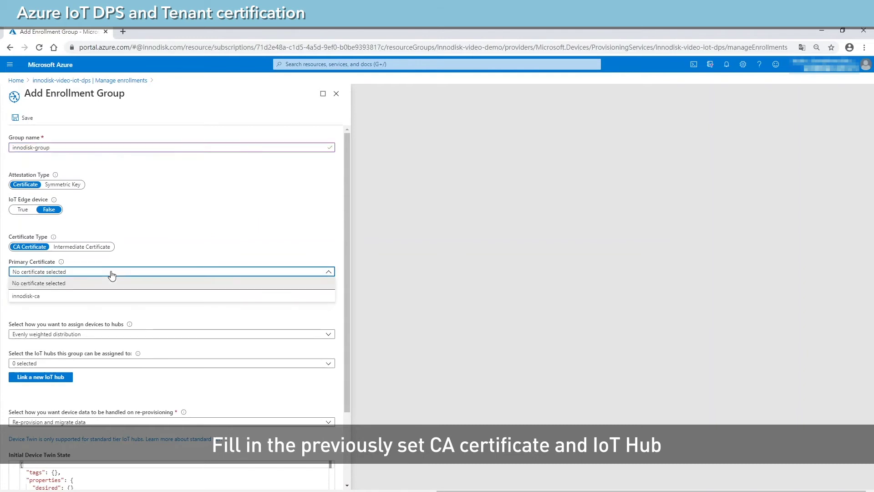
pyautogui.click(107, 296)
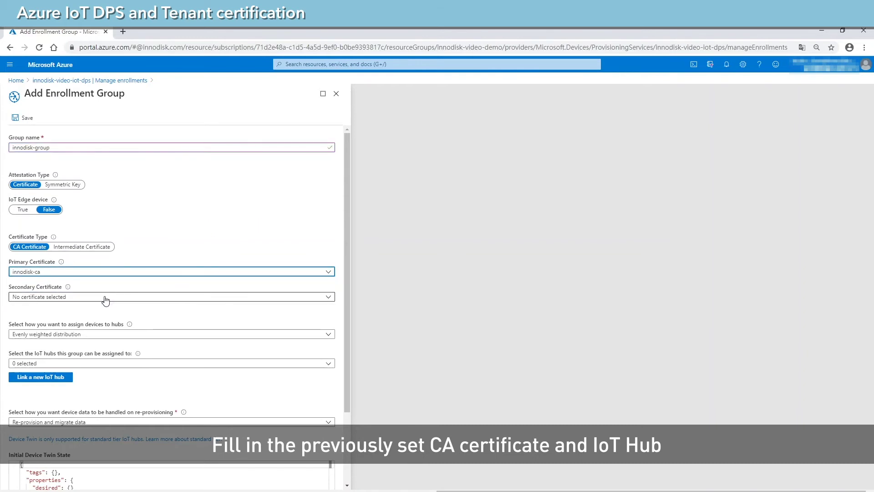
pyautogui.click(106, 298)
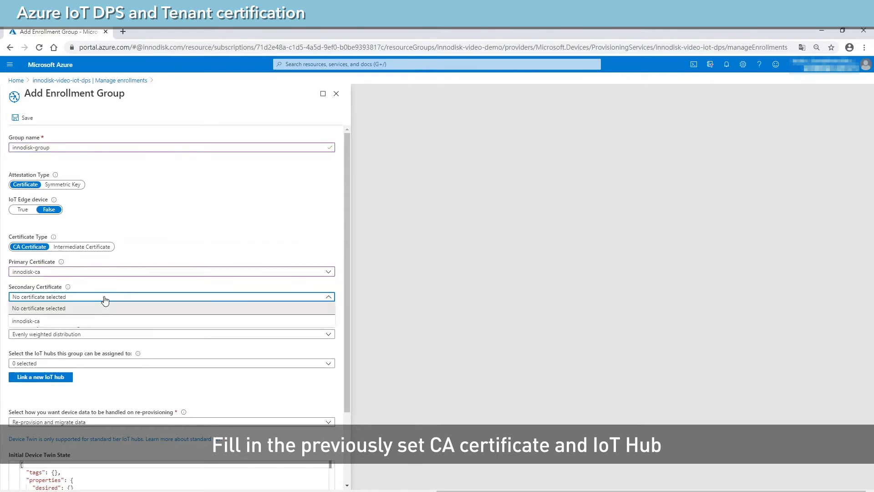
pyautogui.click(97, 321)
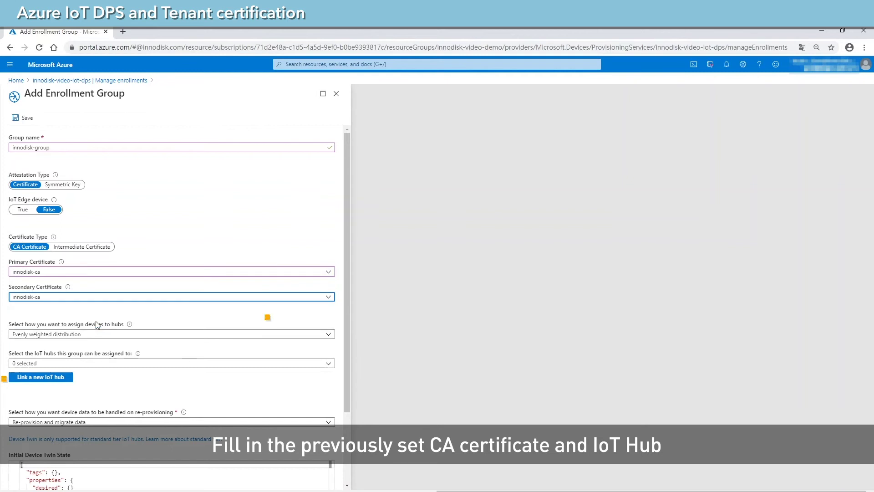
# Find the IoT hub list empty and begin linking a new IoT hub.
pyautogui.click(101, 368)
pyautogui.click(101, 382)
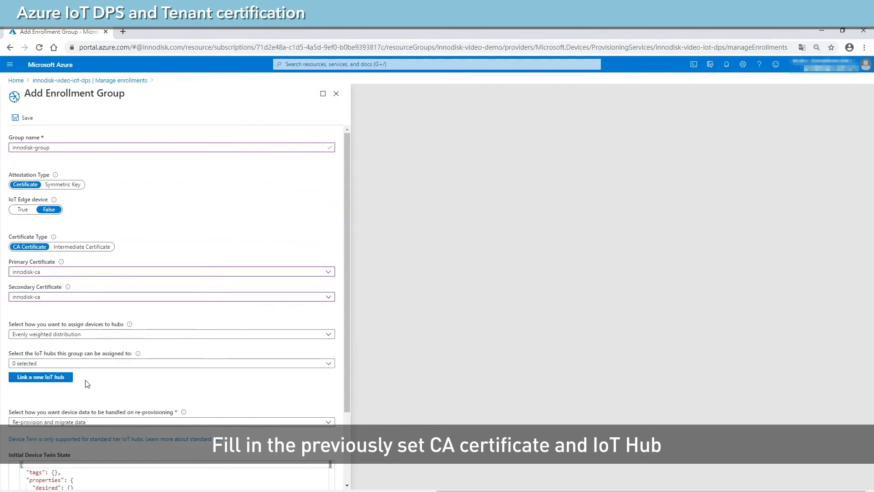
pyautogui.click(69, 379)
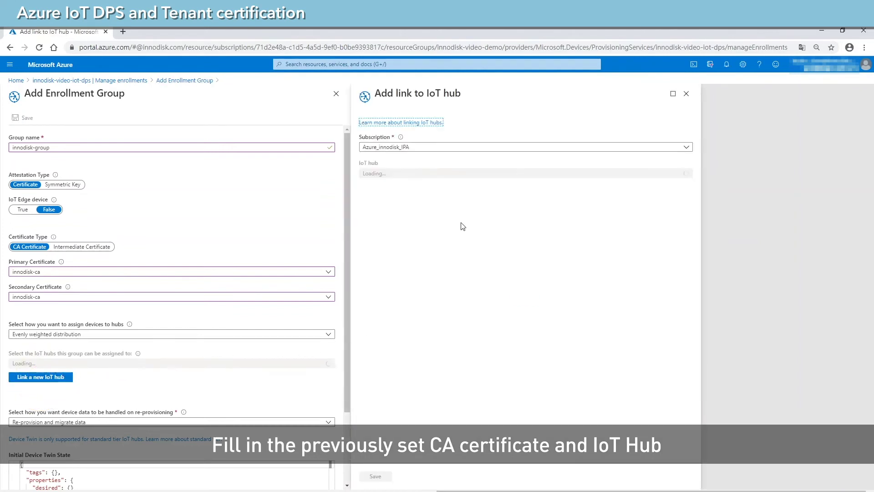
# Choose innodisk-video-iothub with the iothubowner access policy in Add link to IoT hub and save.
pyautogui.click(490, 175)
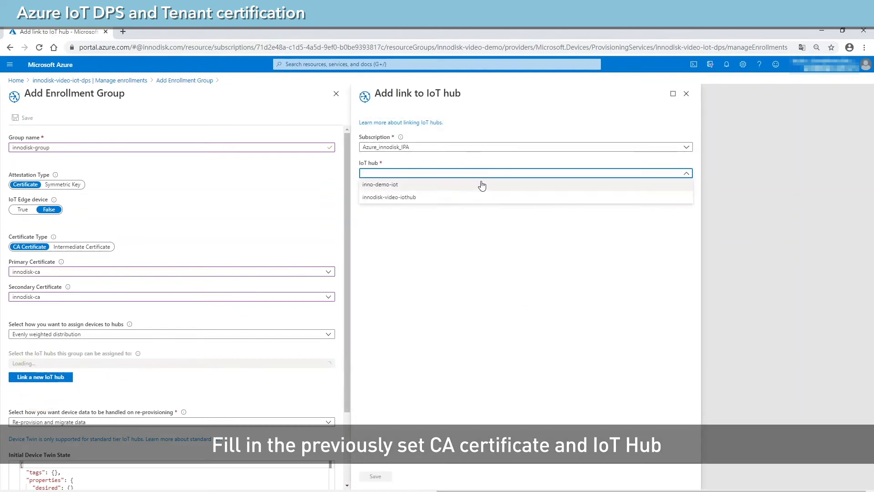
pyautogui.click(423, 199)
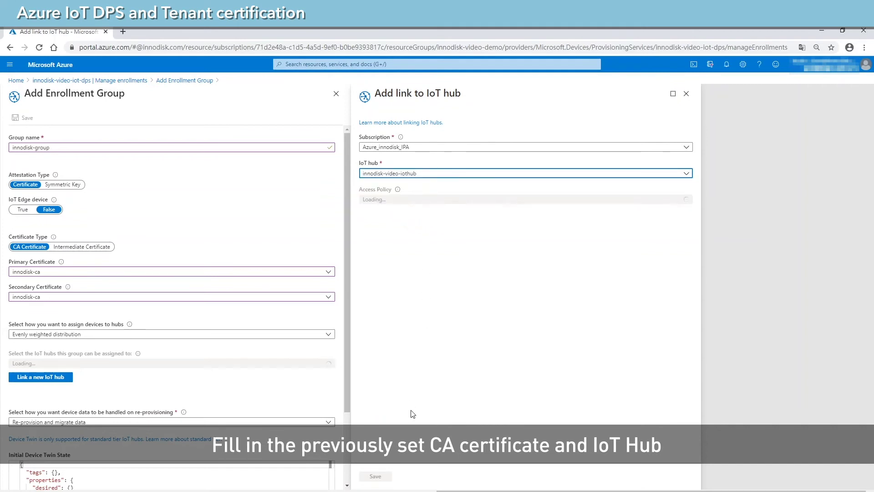
pyautogui.click(472, 200)
pyautogui.click(472, 210)
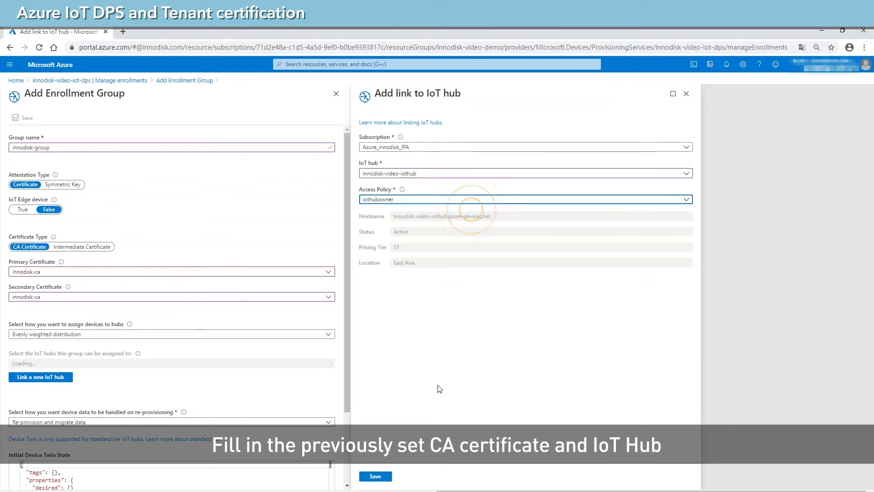
pyautogui.click(387, 479)
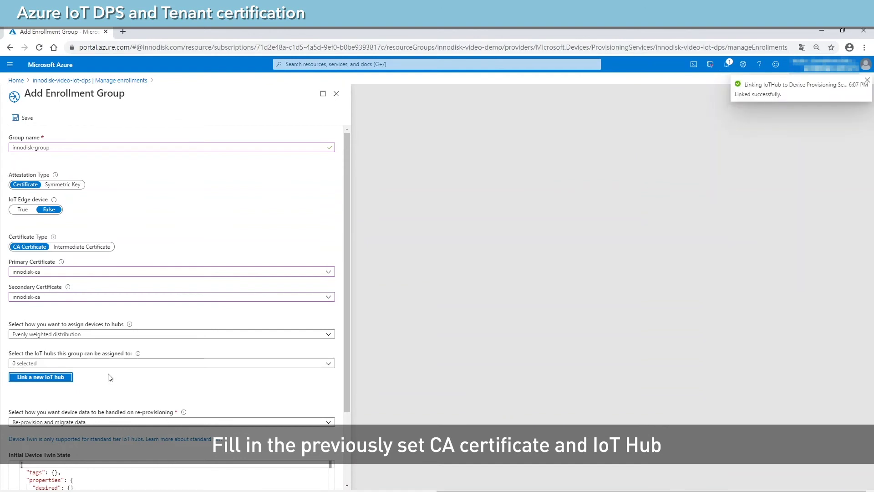
# Link innodisk-group to innodisk-video-iothub, save it, and verify the hub under Linked IoT hubs.
pyautogui.click(107, 362)
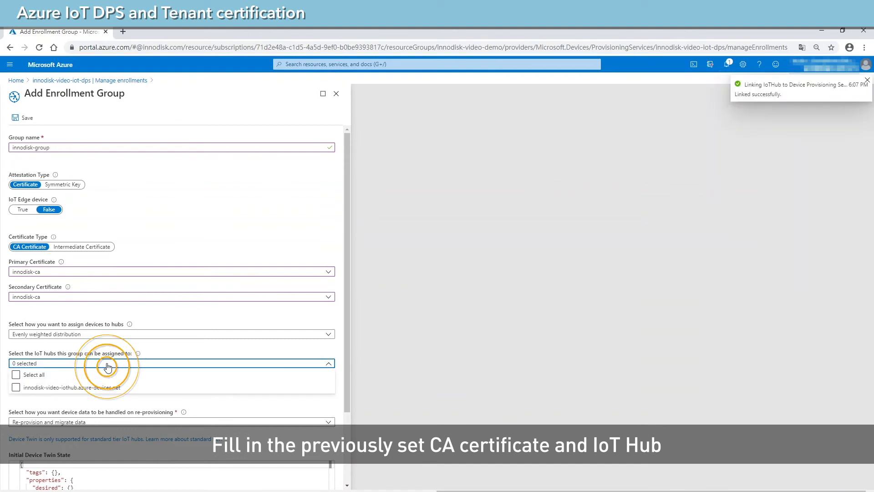
pyautogui.click(16, 387)
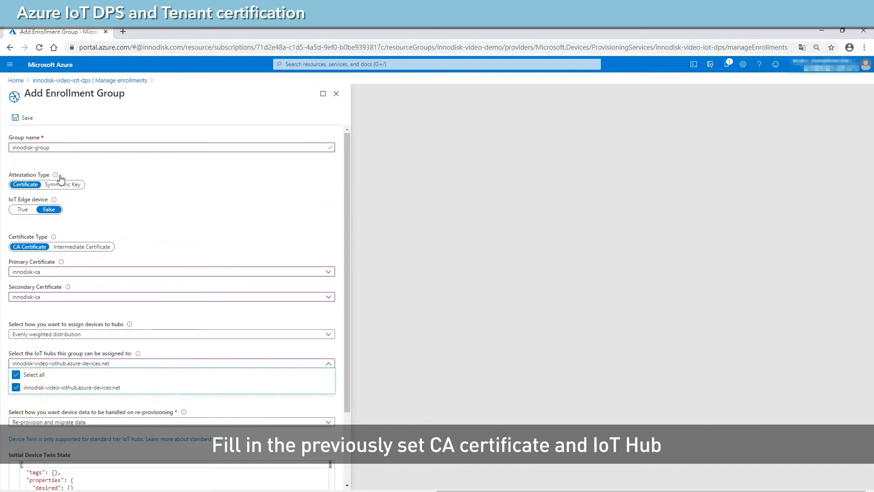
pyautogui.click(112, 193)
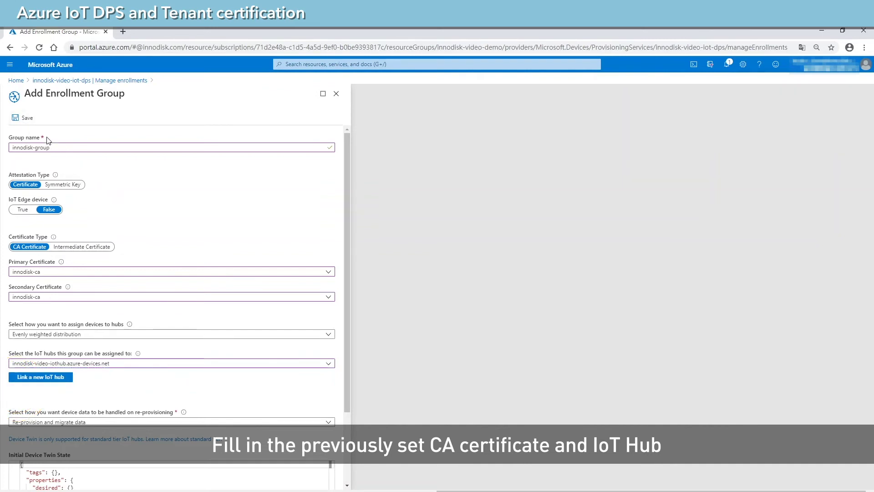
pyautogui.click(23, 117)
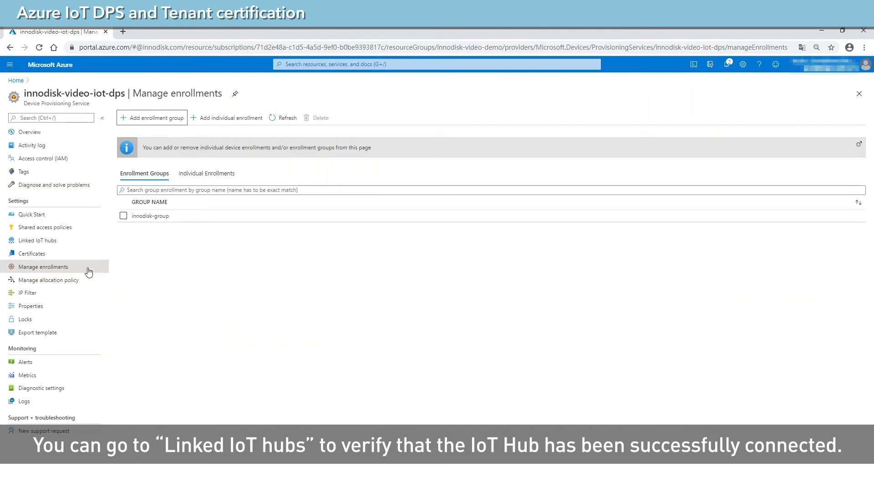
pyautogui.click(54, 245)
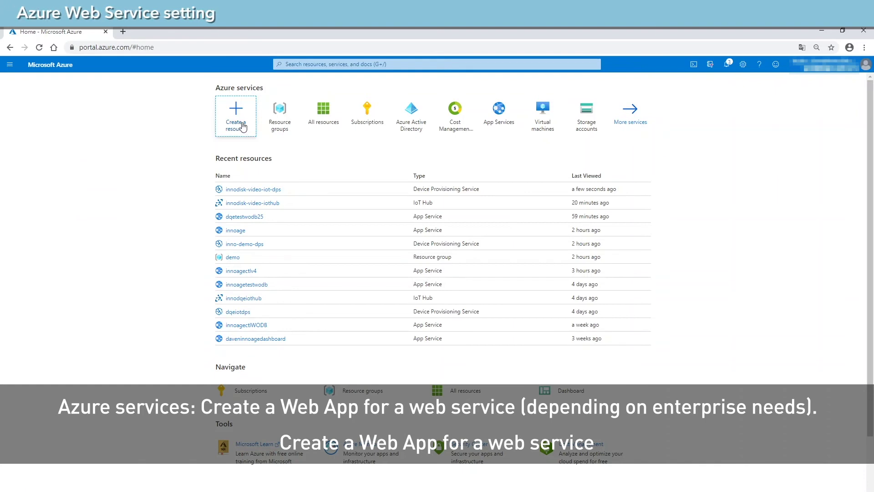
# Search the Marketplace for 'web' and start a new Web App.
pyautogui.click(245, 128)
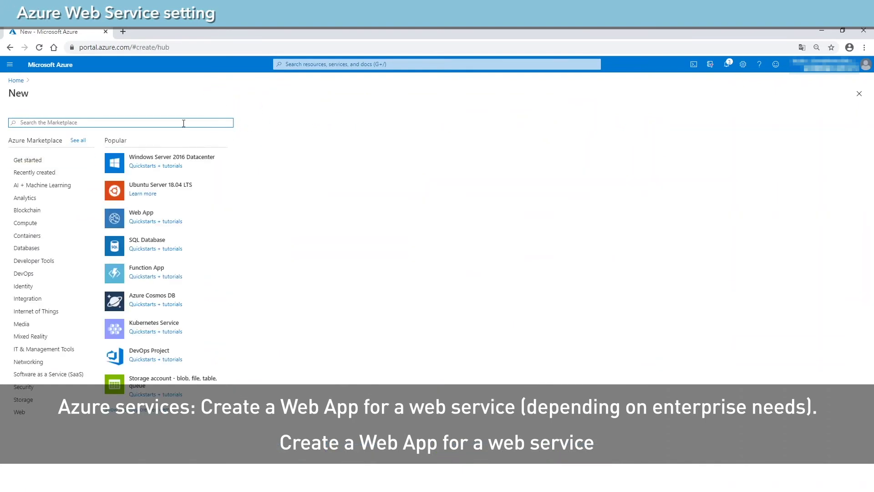
pyautogui.write('web')
pyautogui.click(163, 180)
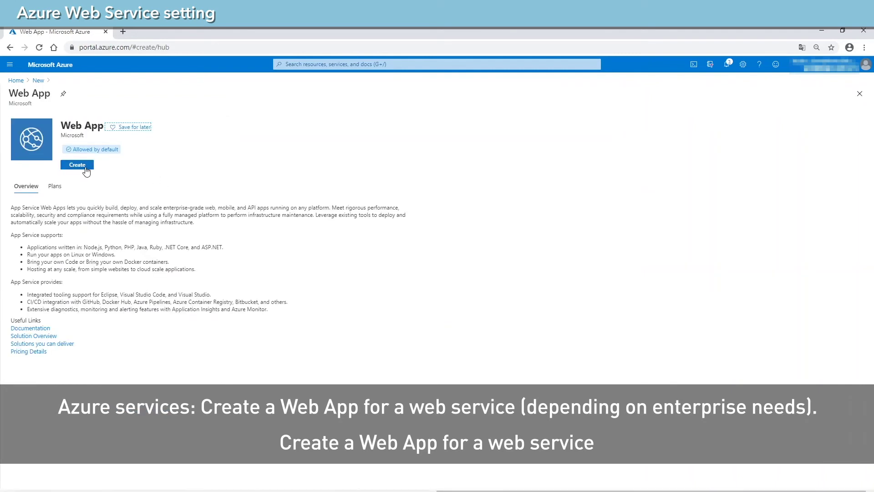
pyautogui.click(85, 165)
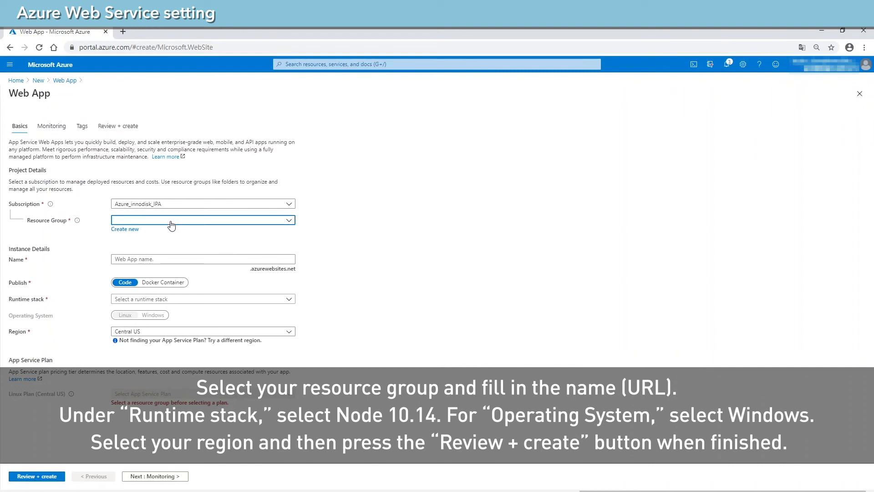
# Put the web app in innodisk-video-demo and name it innoagectl-video.
pyautogui.click(172, 220)
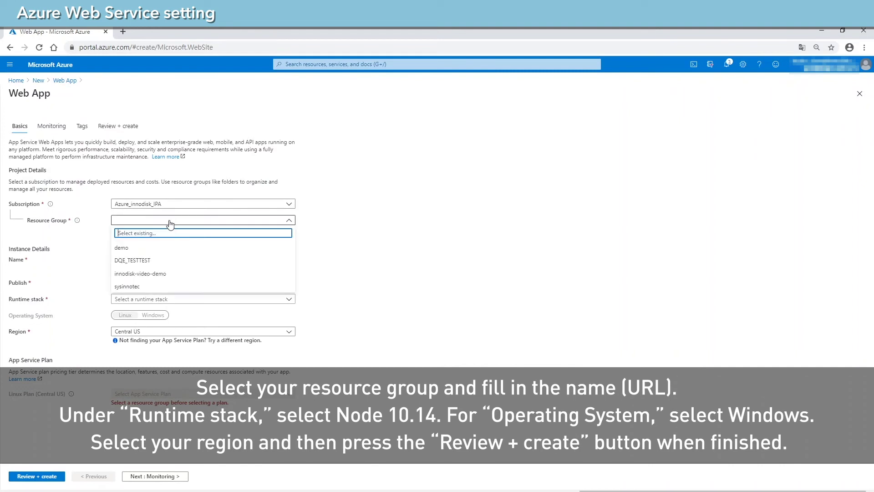
pyautogui.click(162, 275)
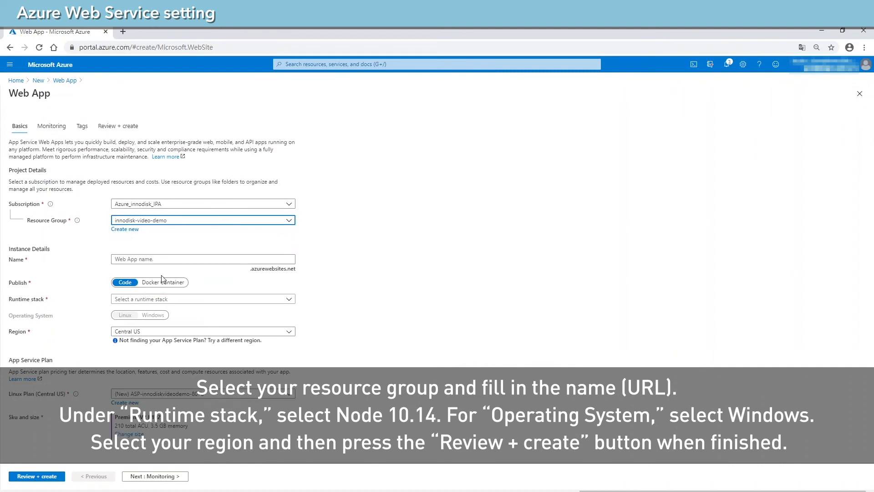
pyautogui.click(168, 260)
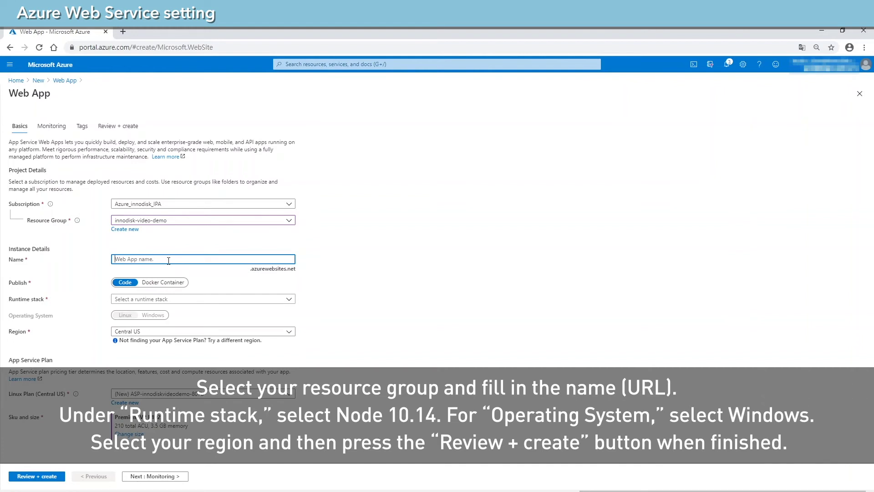
pyautogui.write('innoagectl-v')
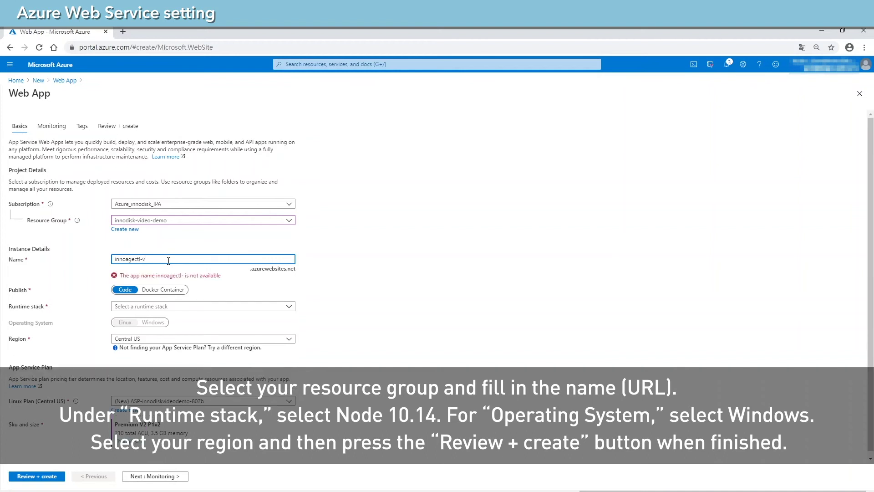
pyautogui.write('deo')
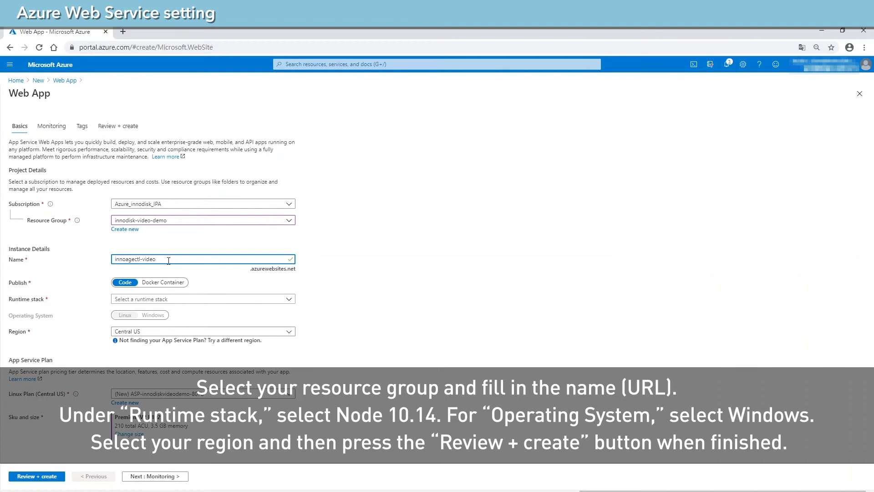
# Choose Node 10.14 on Windows in East Asia and validate with Review + create.
pyautogui.click(190, 301)
pyautogui.scroll(-5, 199, 251)
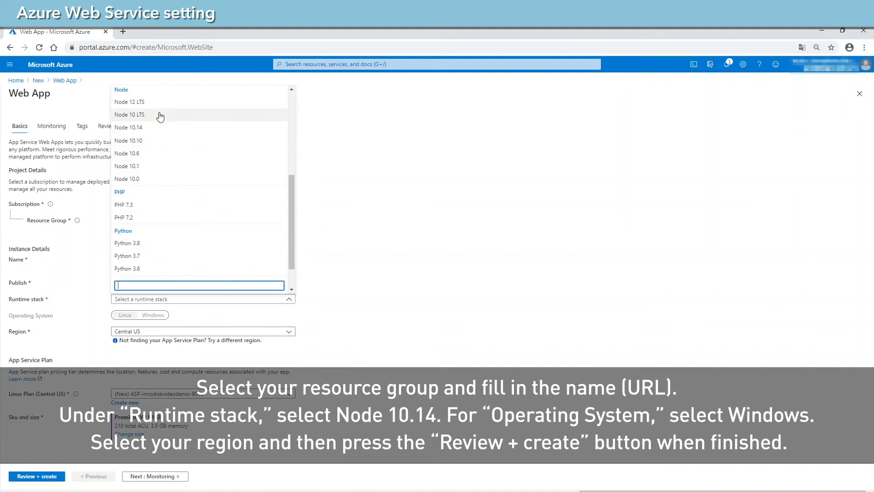
pyautogui.click(153, 129)
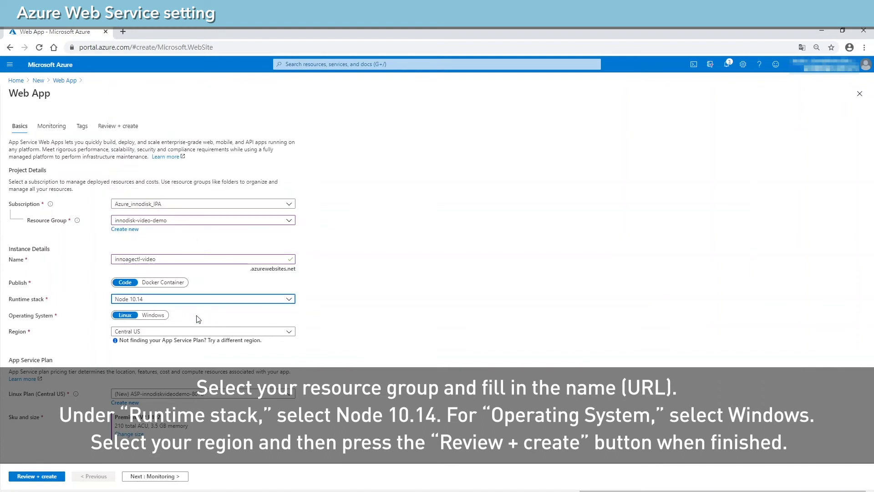
pyautogui.click(159, 316)
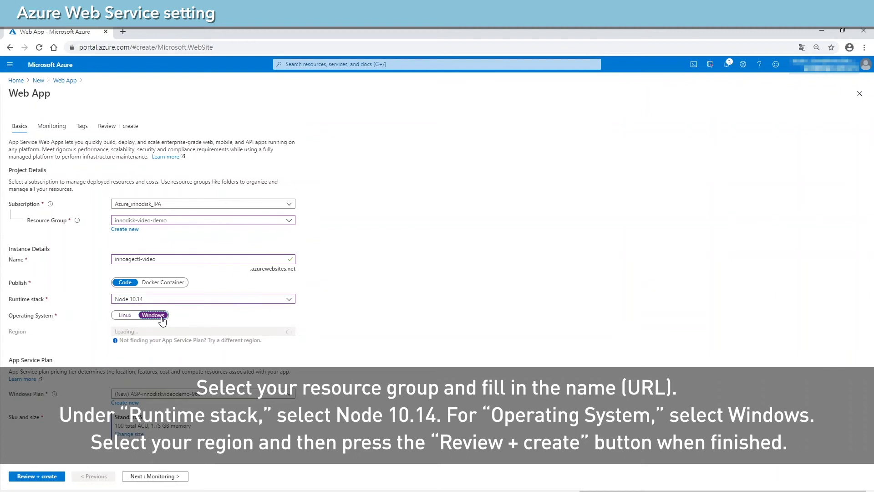
pyautogui.click(173, 332)
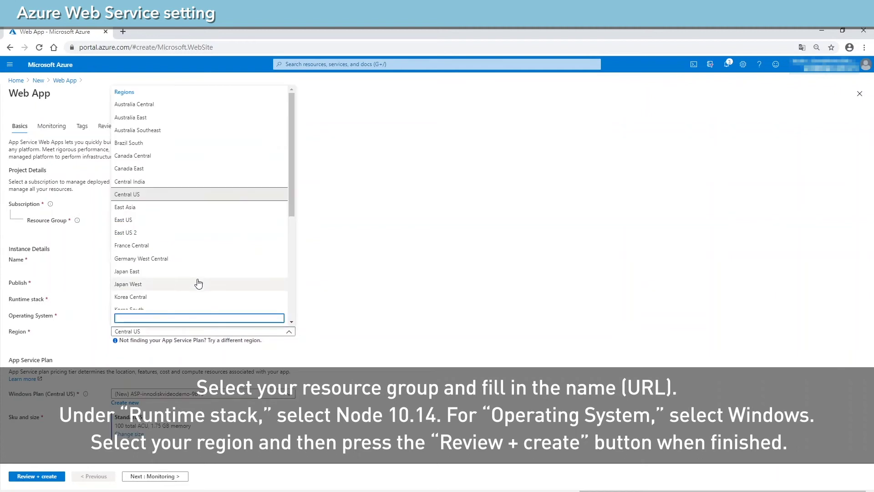
pyautogui.click(203, 207)
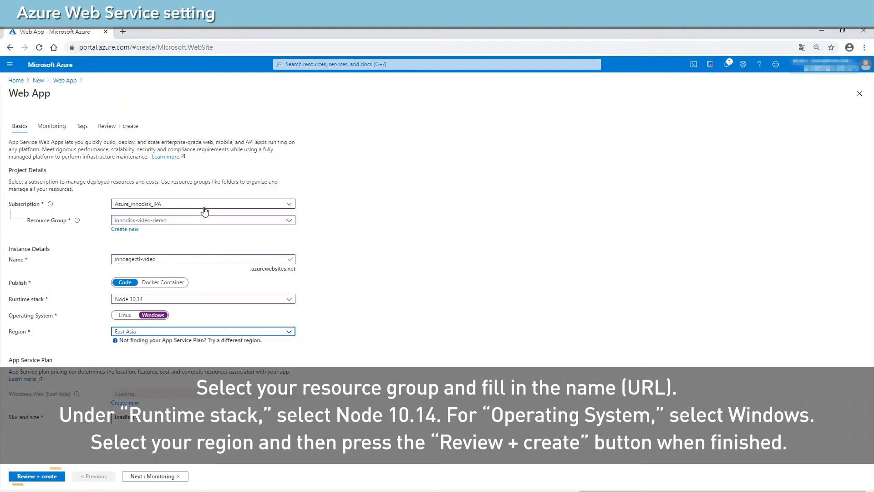
pyautogui.click(40, 478)
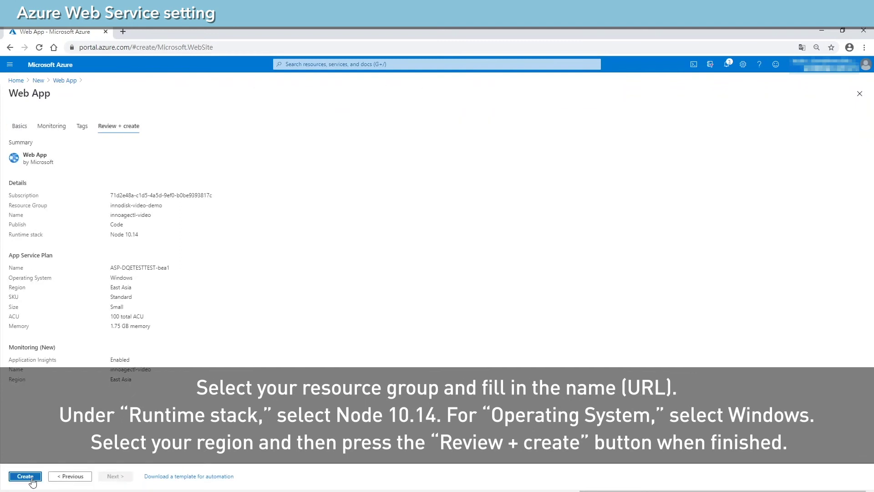
# Create the innoagectl-video web app and open it once deployment completes.
pyautogui.click(31, 478)
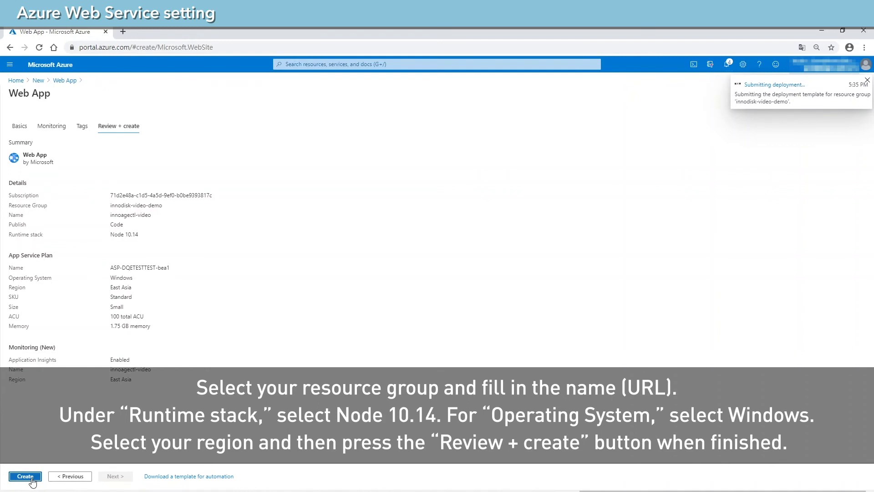
pyautogui.click(25, 476)
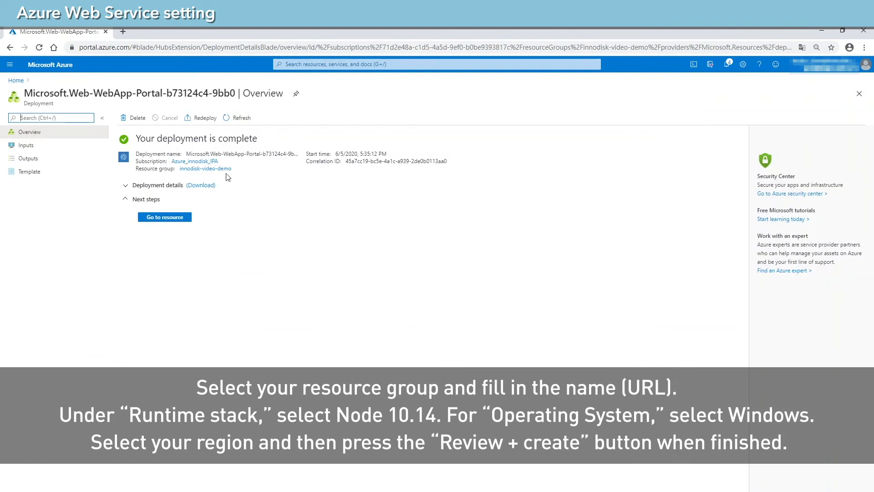
pyautogui.click(165, 217)
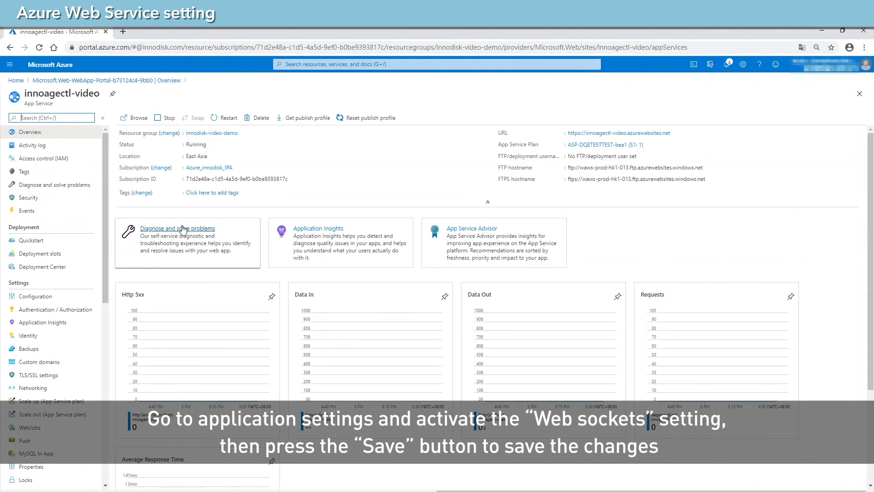
# Set Web sockets to On in General settings and save, accepting the app restart.
pyautogui.click(61, 298)
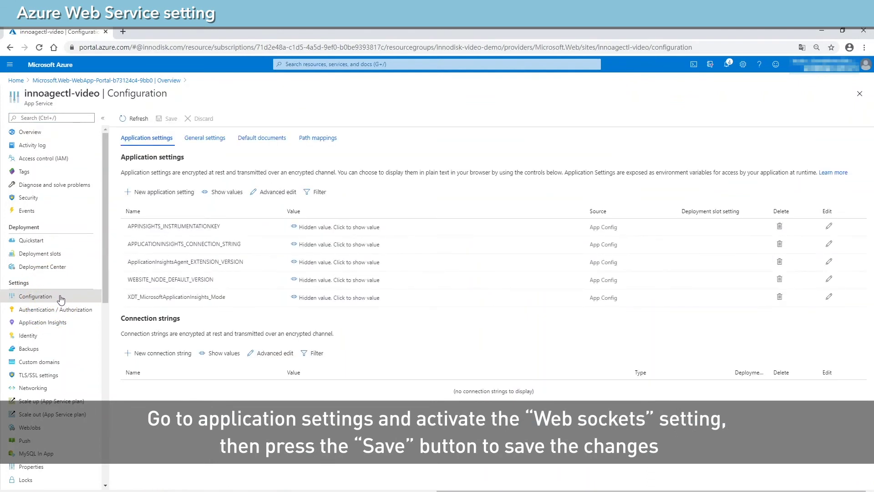
pyautogui.click(216, 142)
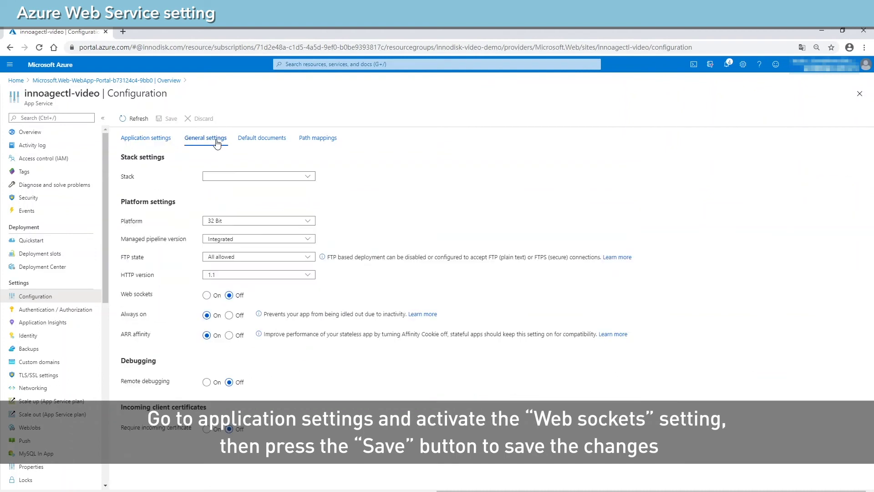
pyautogui.click(205, 300)
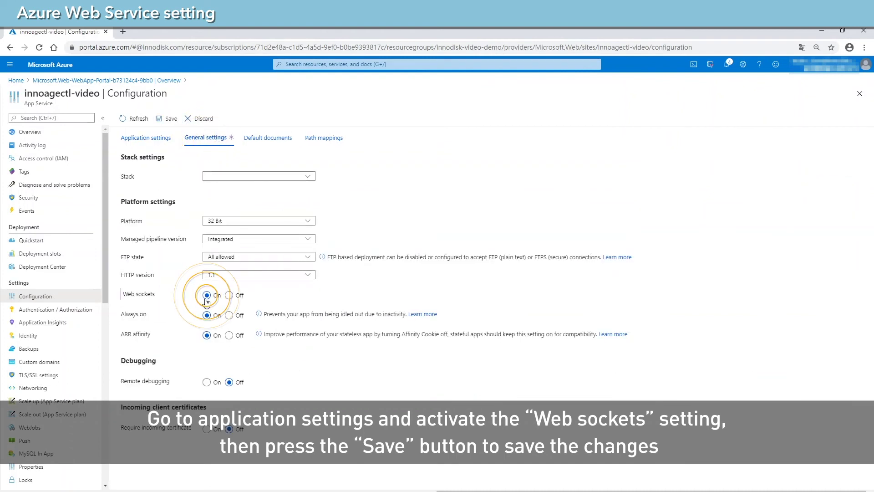
pyautogui.click(168, 120)
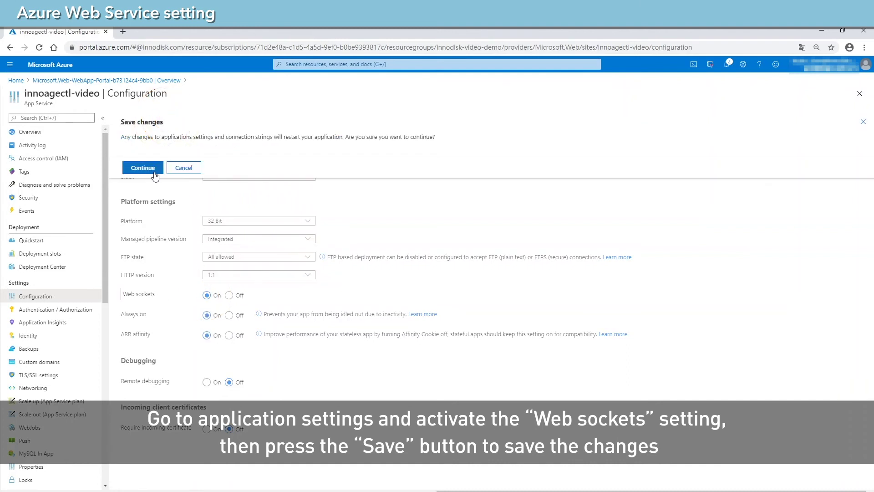
pyautogui.click(154, 172)
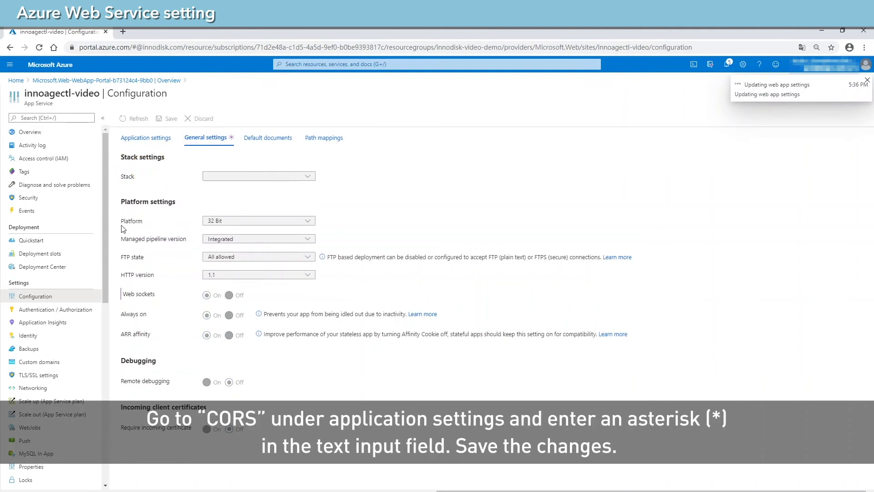
# Add * as the allowed CORS origin for innoagectl-video, save, and return to Overview.
pyautogui.moveTo(106, 222); pyautogui.dragTo(105, 377)
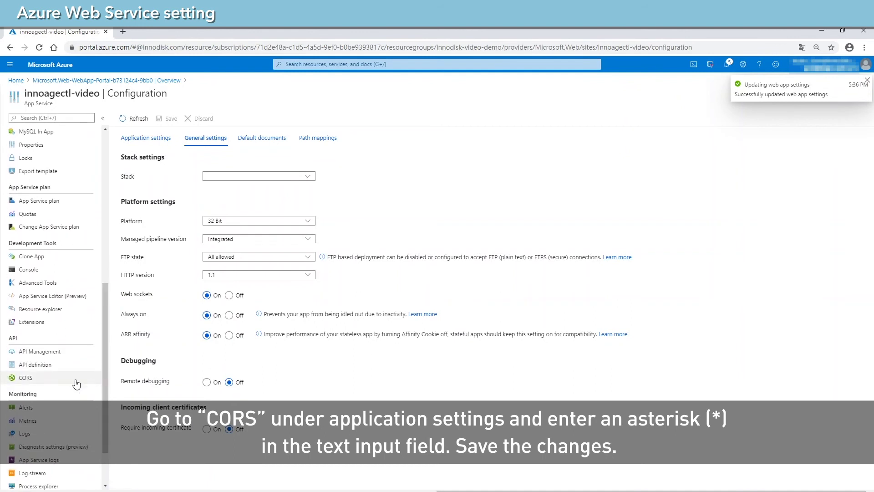
pyautogui.click(40, 383)
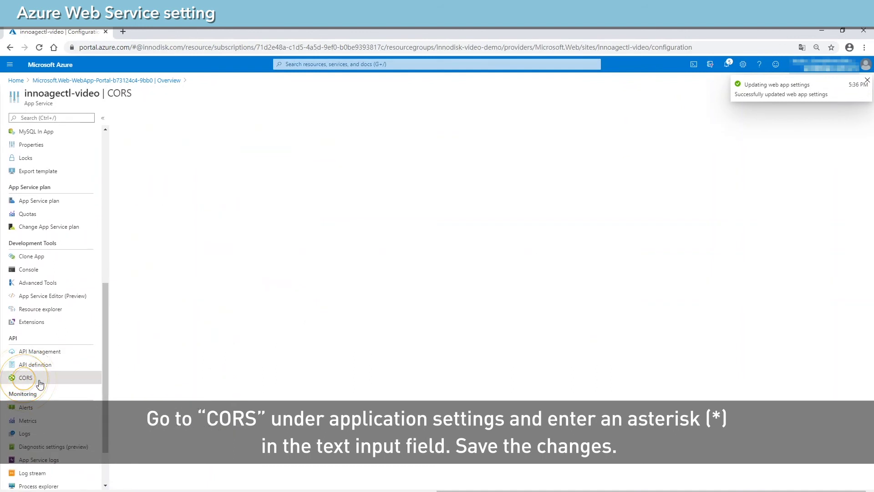
pyautogui.click(164, 241)
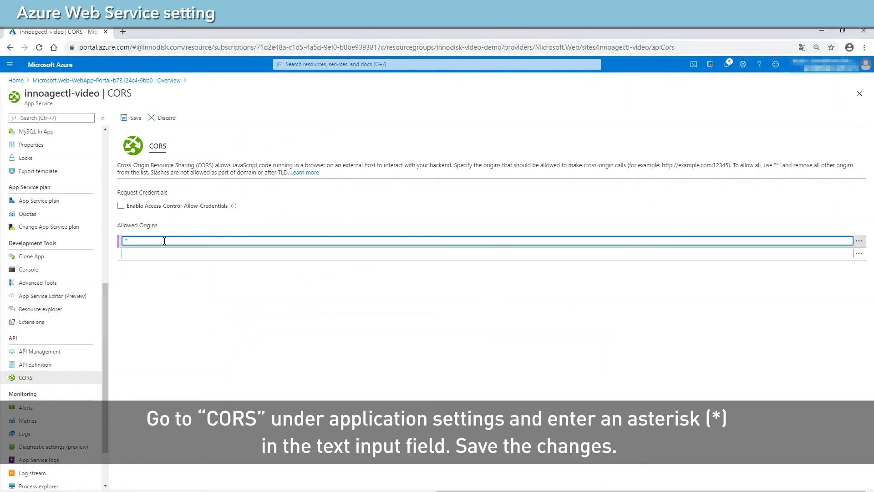
pyautogui.click(136, 119)
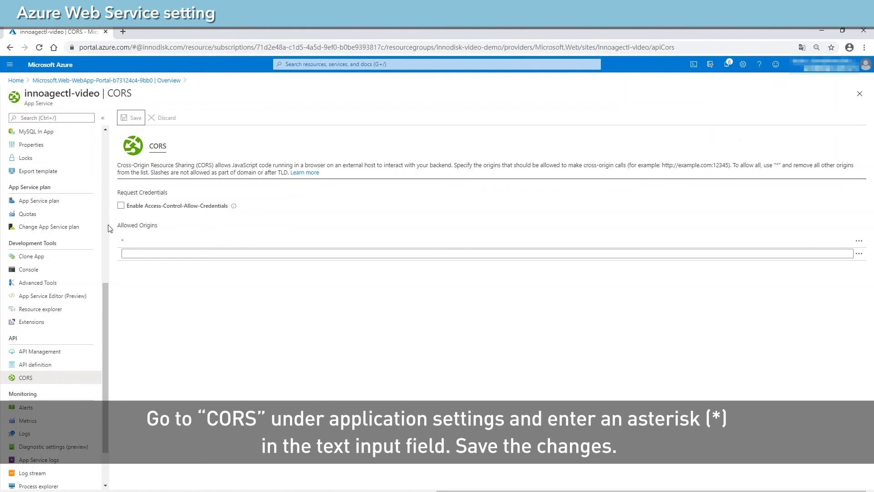
pyautogui.moveTo(105, 290); pyautogui.dragTo(116, 132)
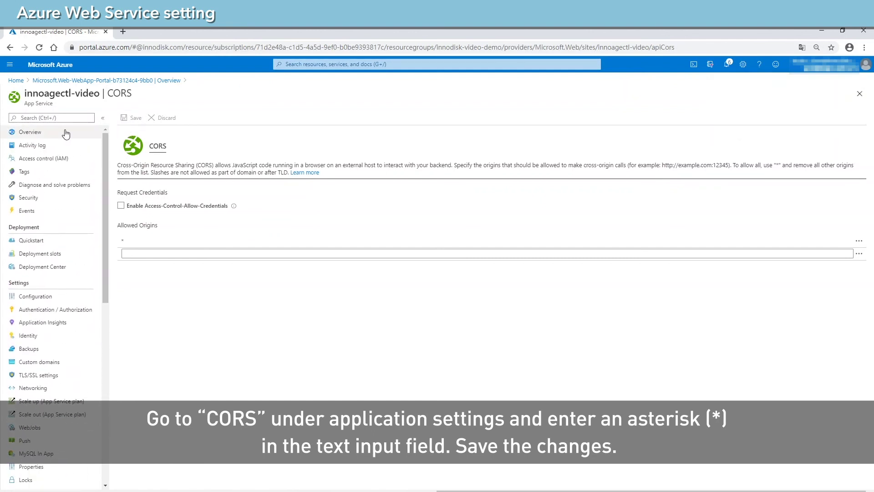
pyautogui.click(40, 133)
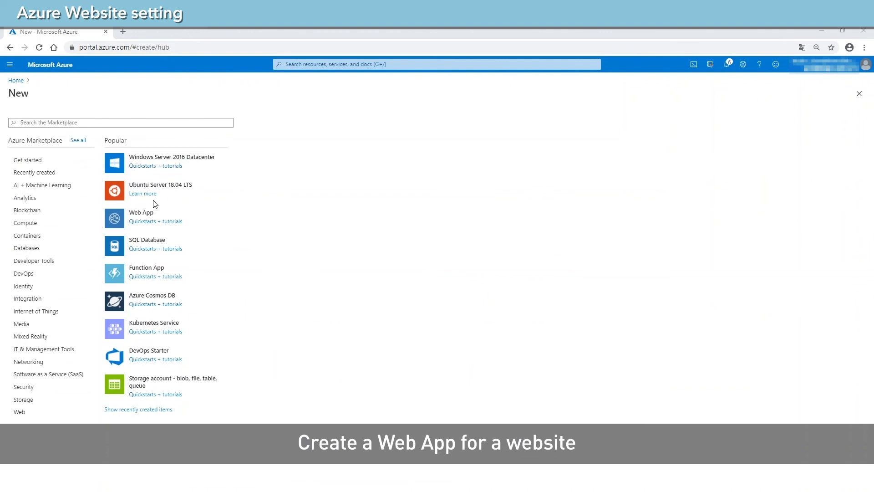
# Search the Marketplace for 'web' and begin a second Web App from the Web App result.
pyautogui.click(133, 123)
pyautogui.write('w')
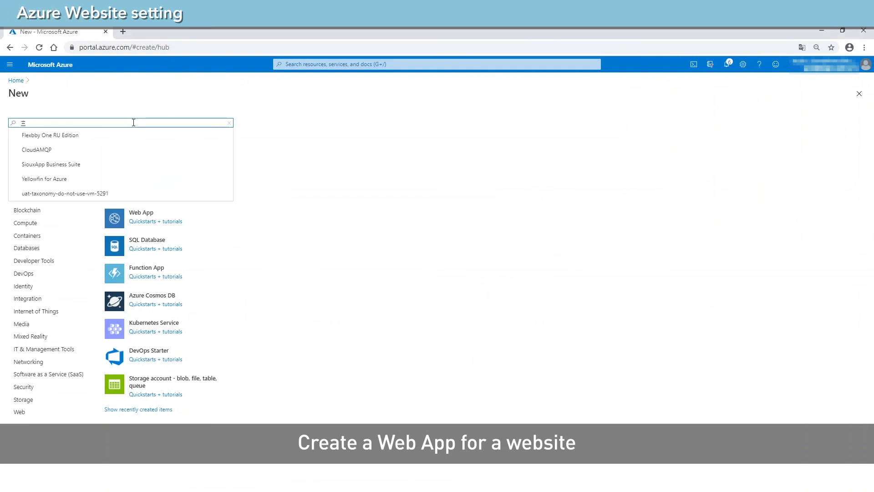
pyautogui.press('BackSpace')
pyautogui.write('we')
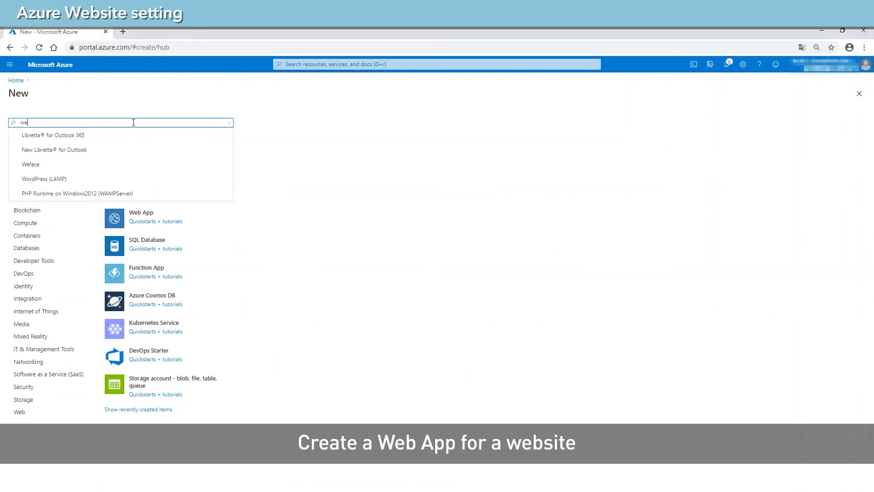
pyautogui.write('b')
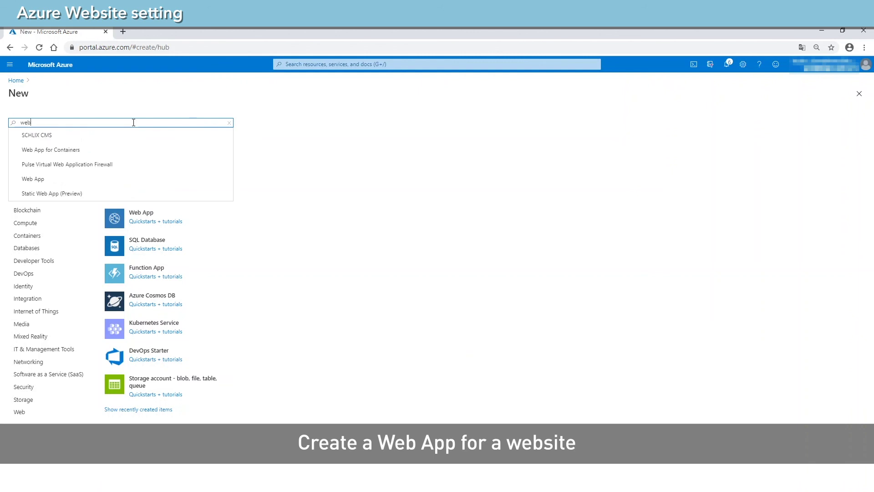
pyautogui.click(97, 179)
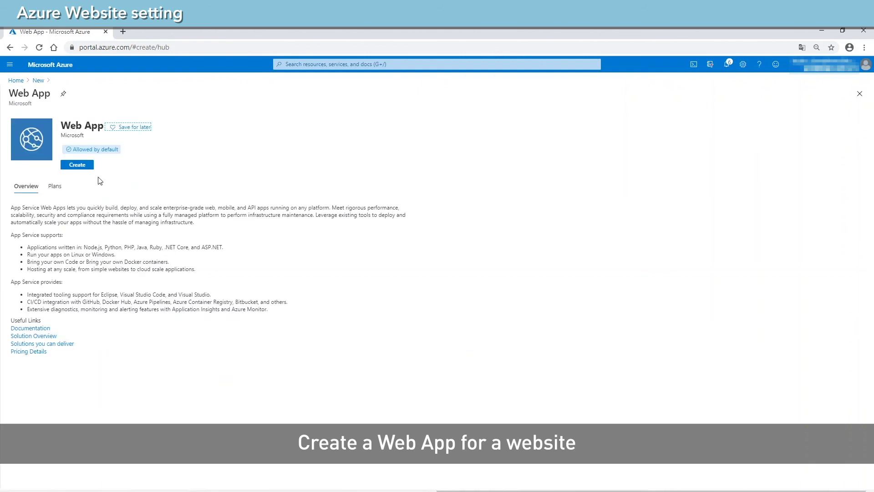
pyautogui.click(77, 165)
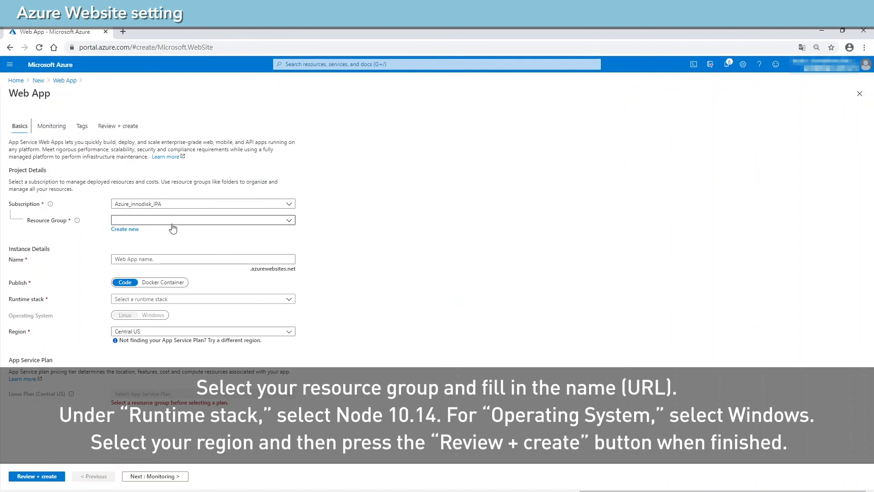
# Put the new web app in innodisk-video-demo and name it innoagevideo.
pyautogui.click(172, 221)
pyautogui.click(163, 275)
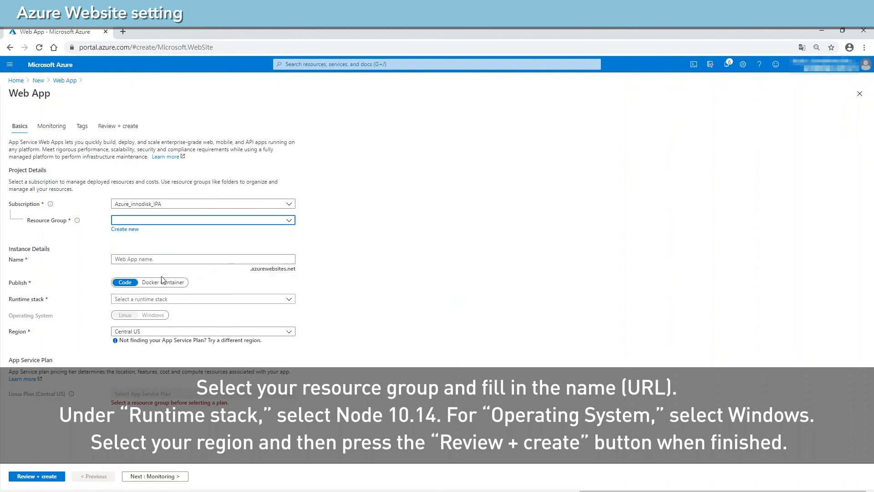
pyautogui.click(165, 259)
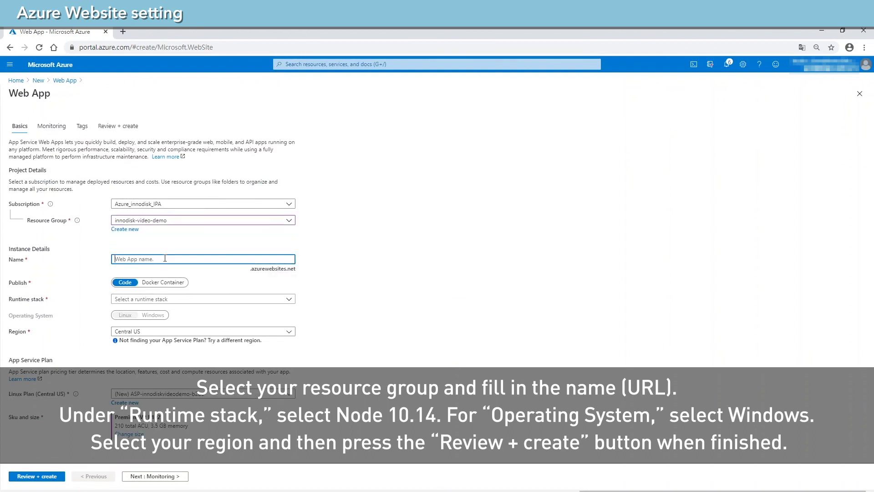
pyautogui.write('innoage')
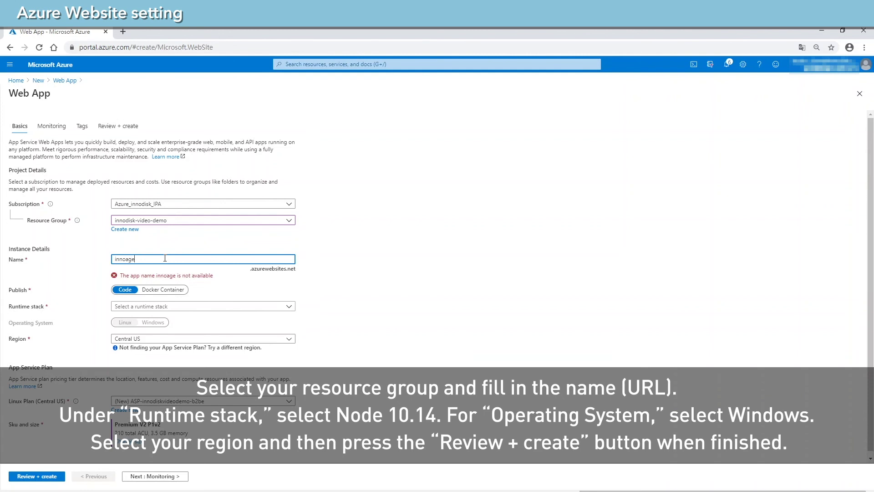
pyautogui.write('deo')
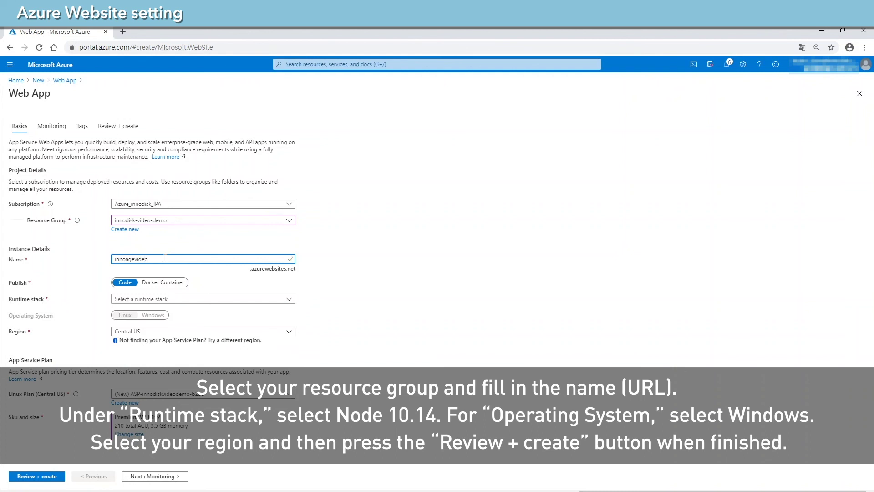
# Choose Node 10.14 runtime on Windows with region East Asia.
pyautogui.click(169, 302)
pyautogui.scroll(-5, 177, 246)
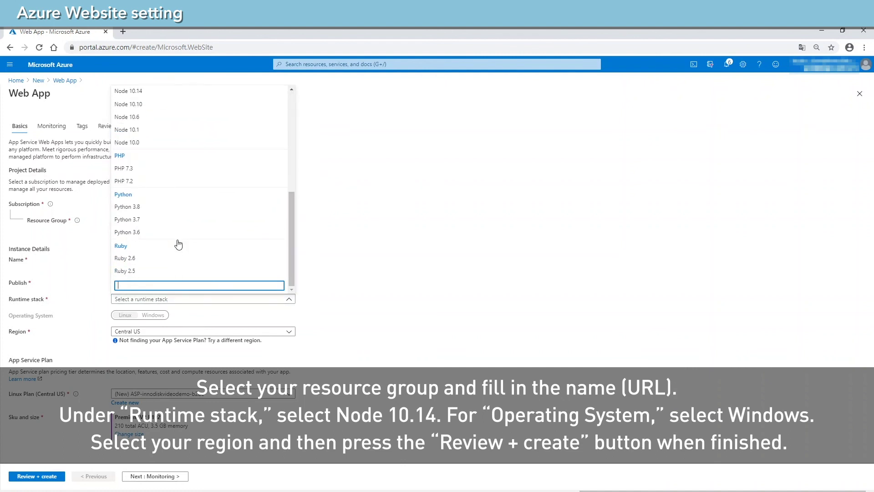
pyautogui.click(184, 92)
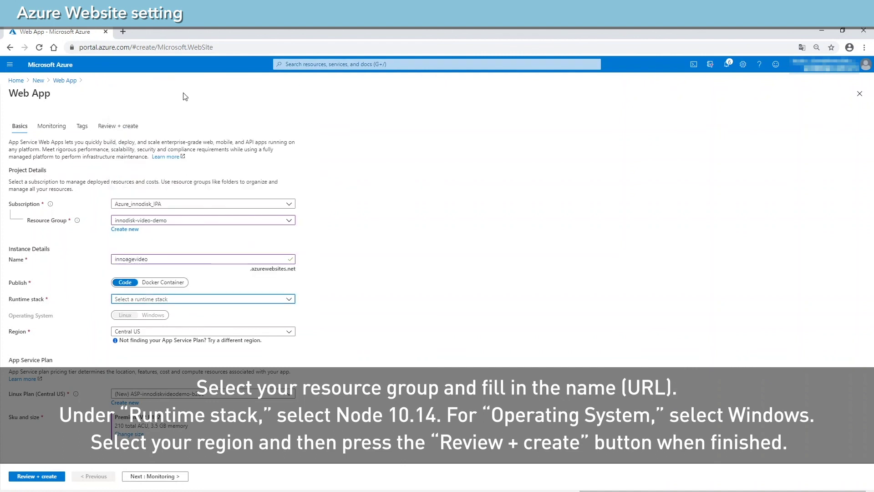
pyautogui.click(157, 318)
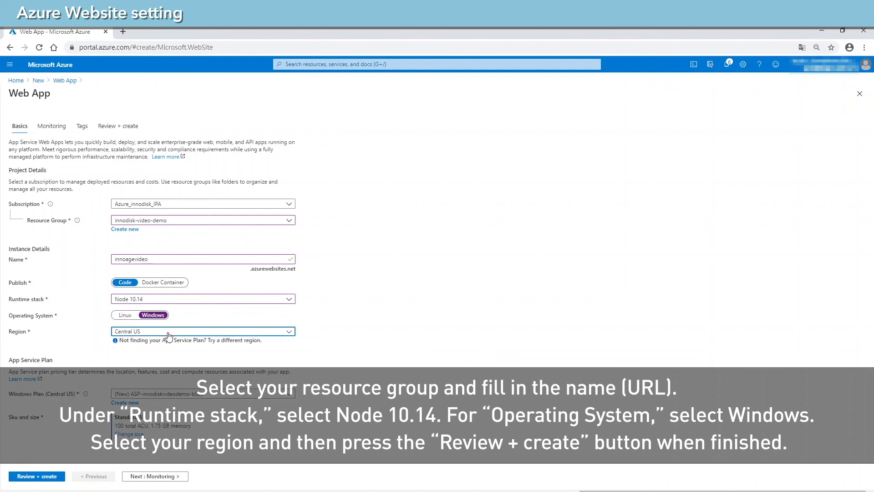
pyautogui.click(169, 332)
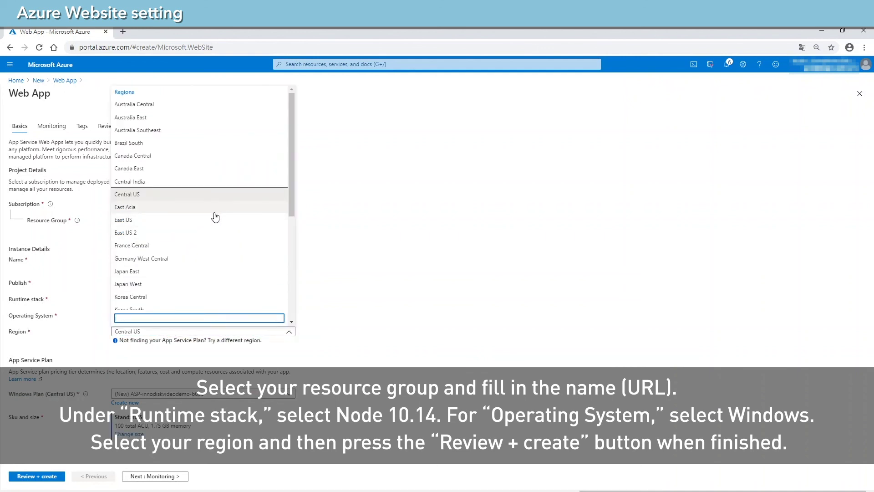
pyautogui.click(214, 211)
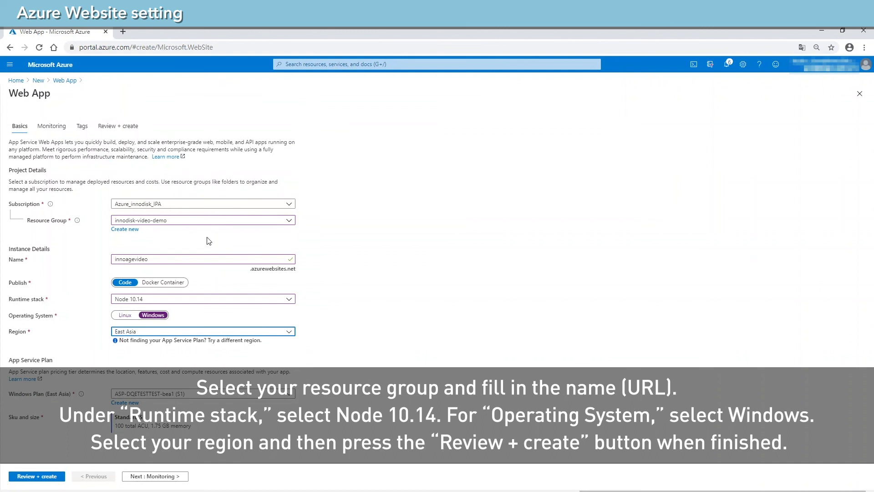
# Review and create the innoagevideo web app, then open it after deployment succeeds.
pyautogui.click(37, 476)
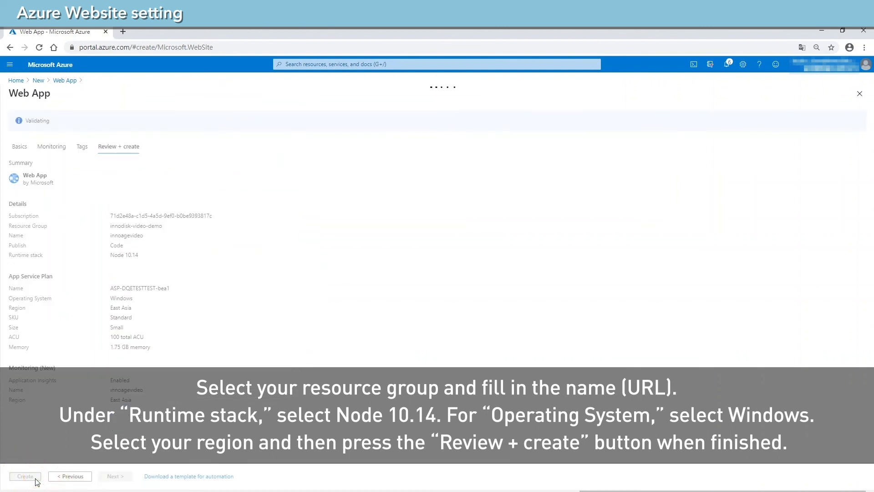
pyautogui.click(35, 478)
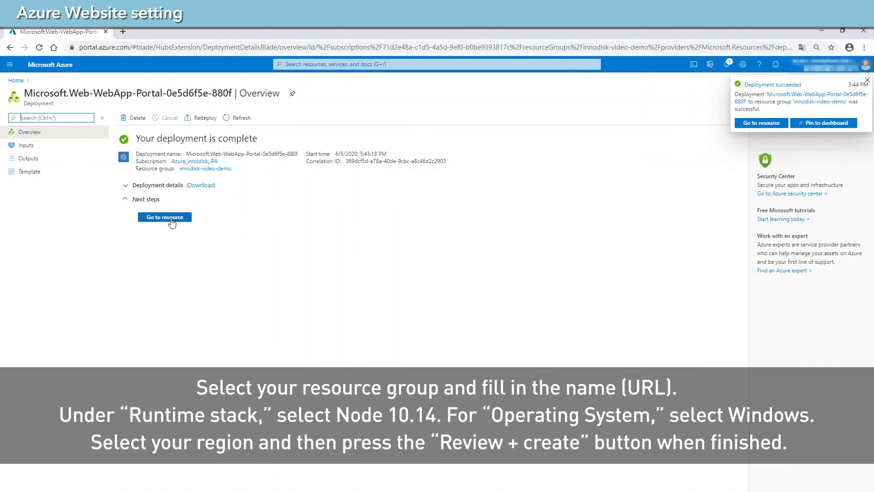
pyautogui.click(171, 220)
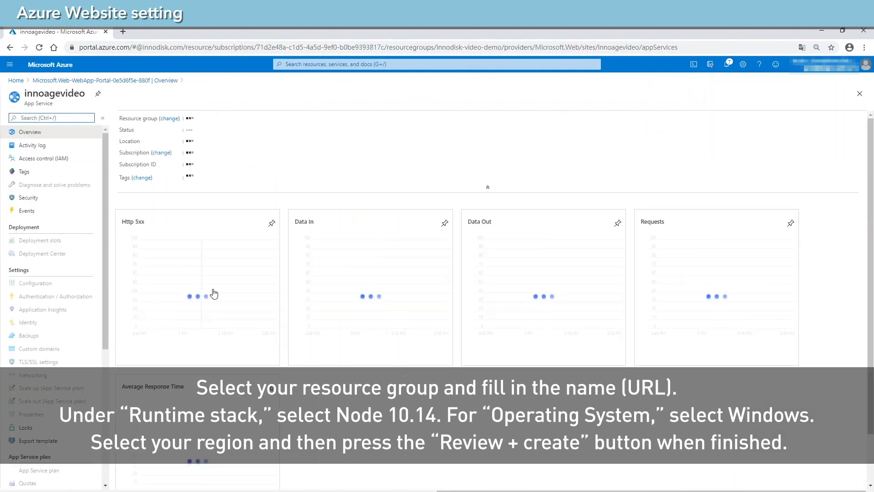